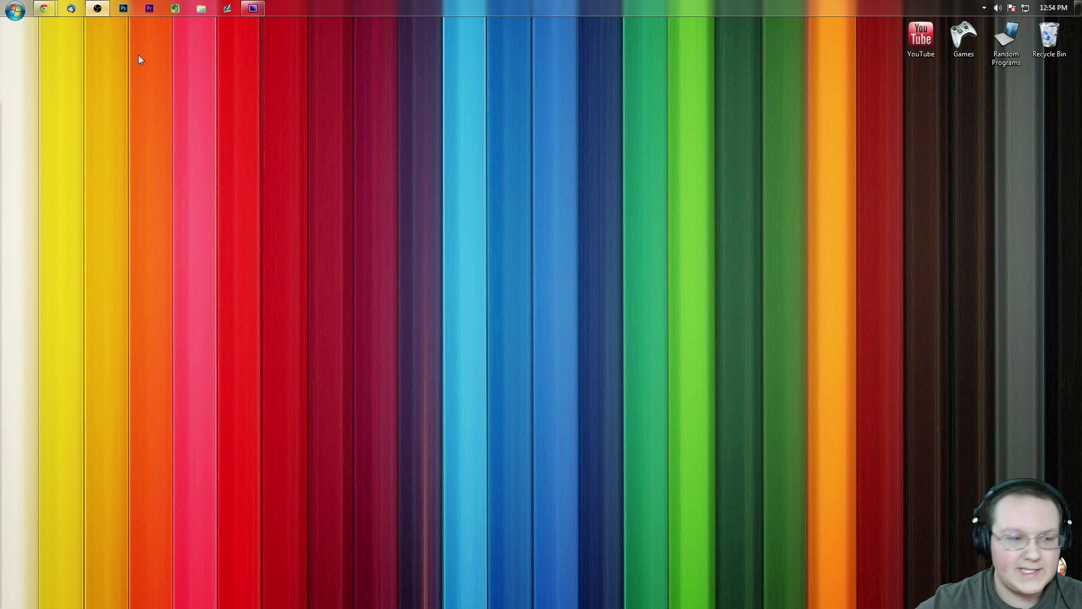
# In Chrome, choose the download of the 4.0.1 - 1.8 Beta version in the Pixelmon core downloads list.
pyautogui.moveTo(56, 8)
pyautogui.click(156, 56)
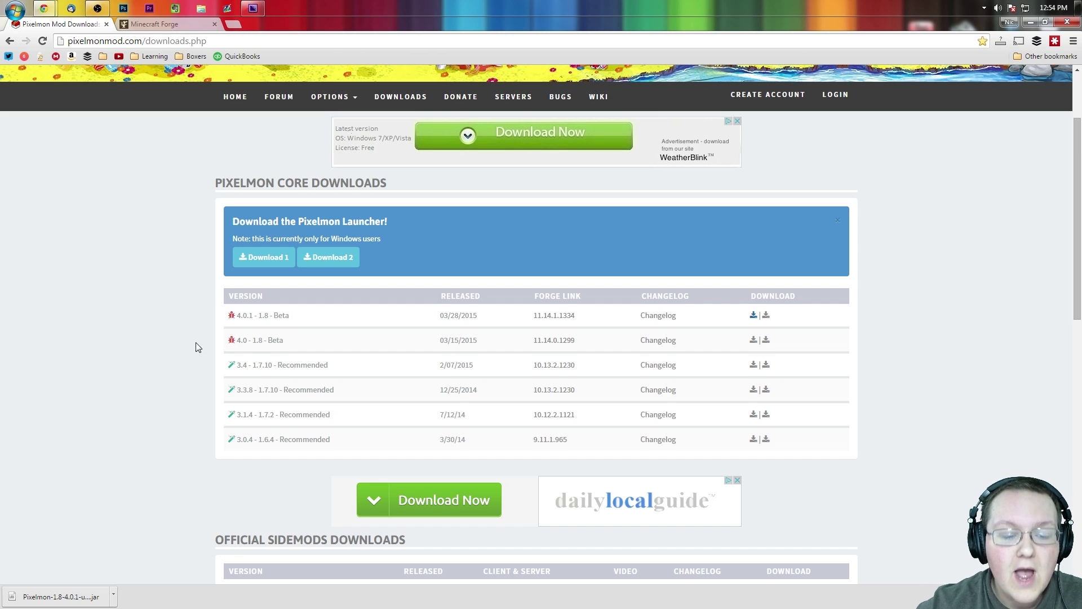
pyautogui.scroll(-1, 196, 300)
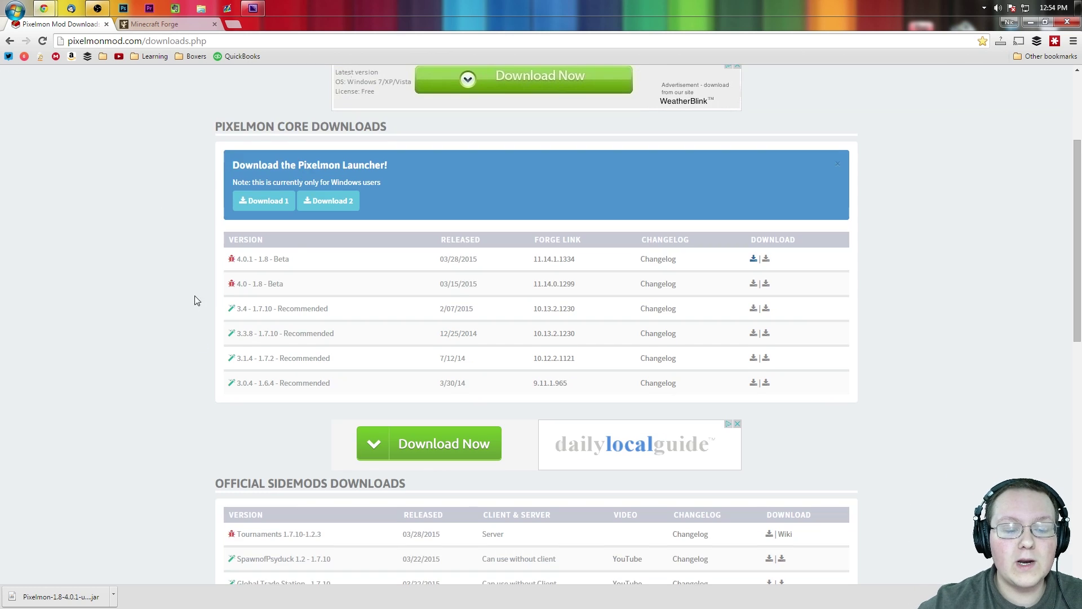
pyautogui.click(275, 268)
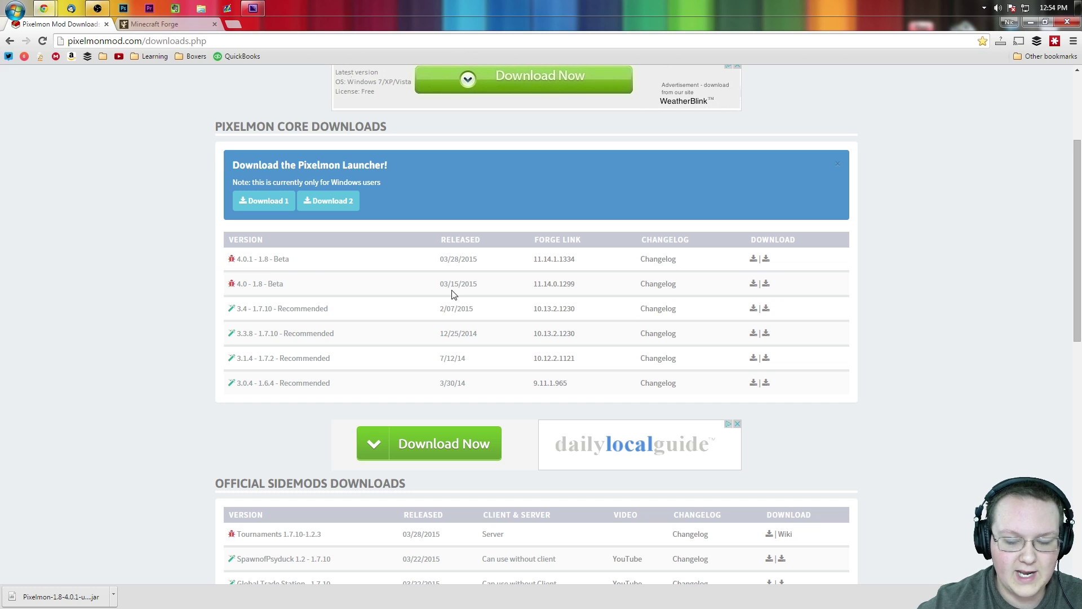
pyautogui.click(754, 261)
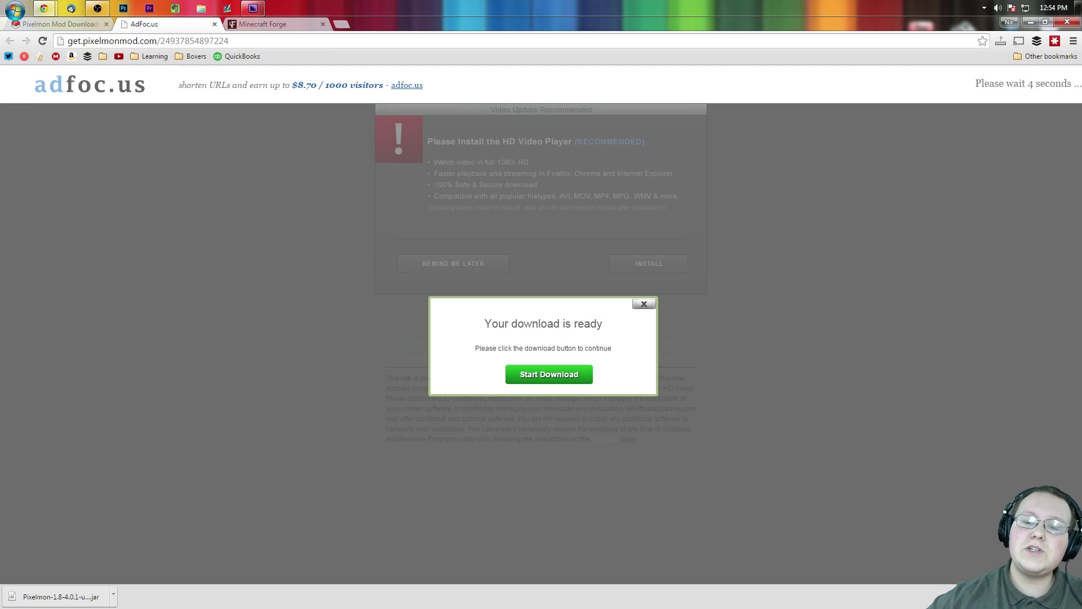
# Skip the advertisement, leave its page, download Pixelmon 4.0.1 and keep the jar file.
pyautogui.rightClick(505, 195)
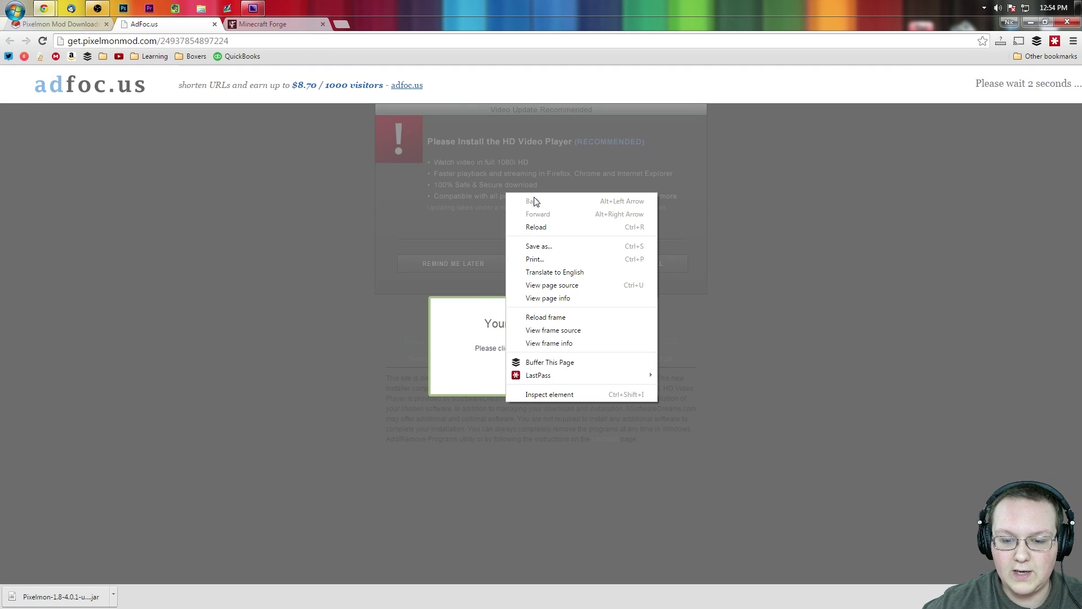
pyautogui.click(542, 167)
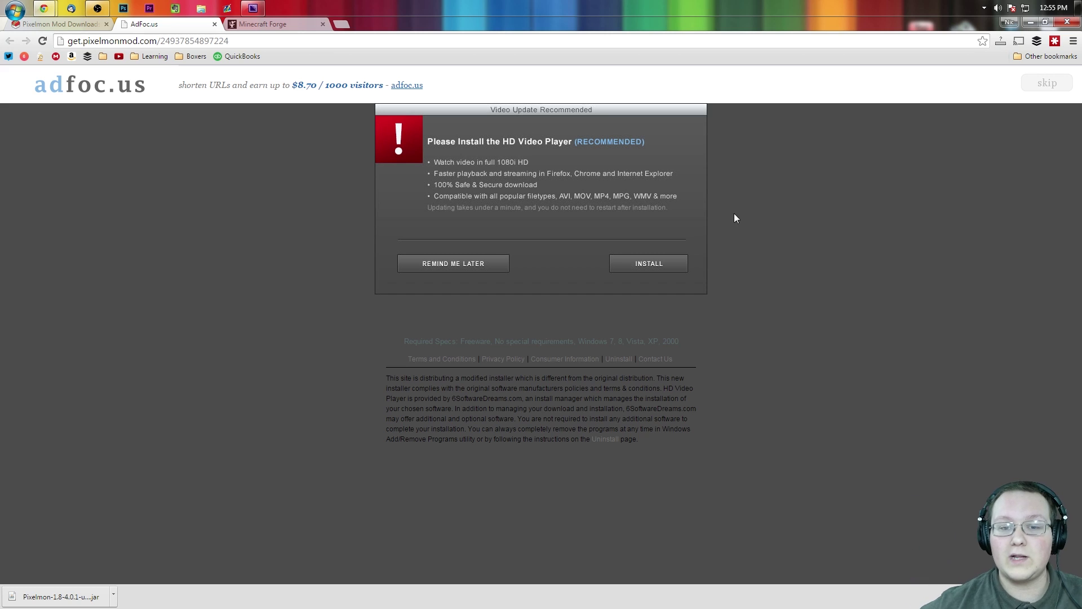
pyautogui.click(1042, 88)
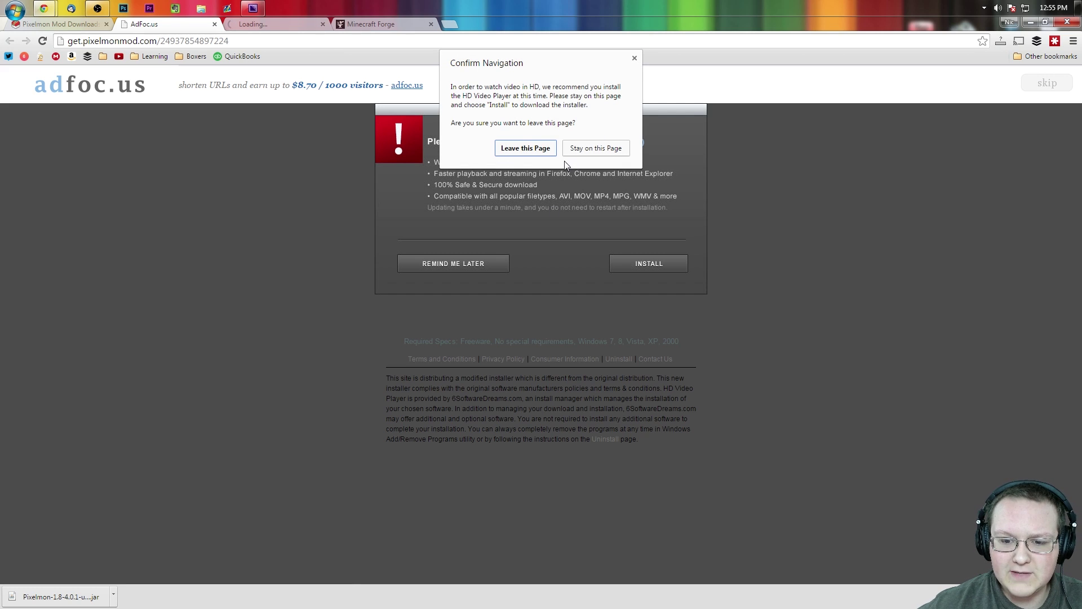
pyautogui.click(532, 149)
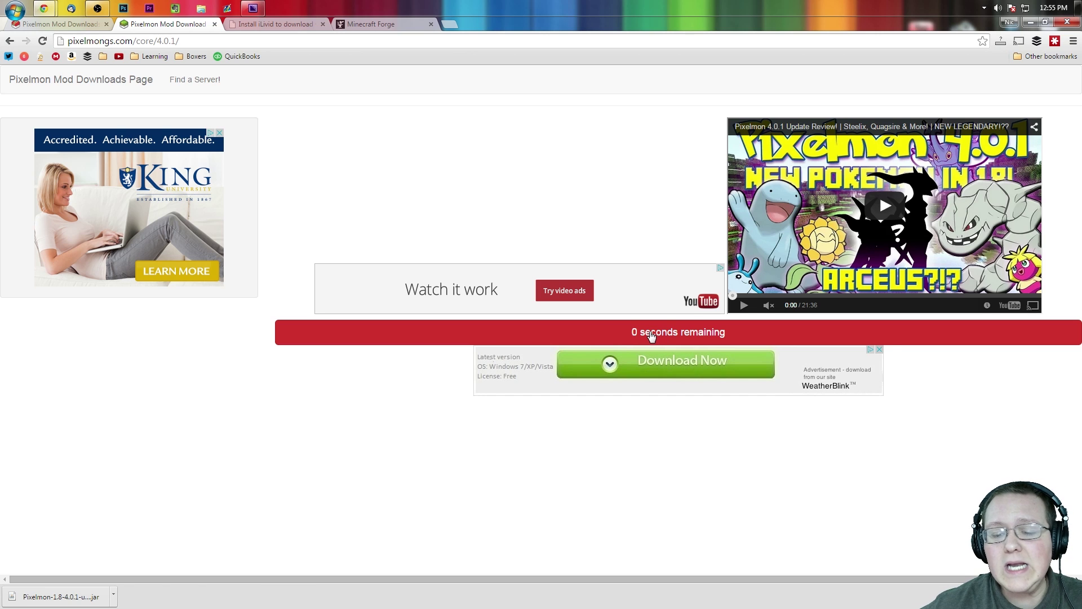
pyautogui.click(650, 336)
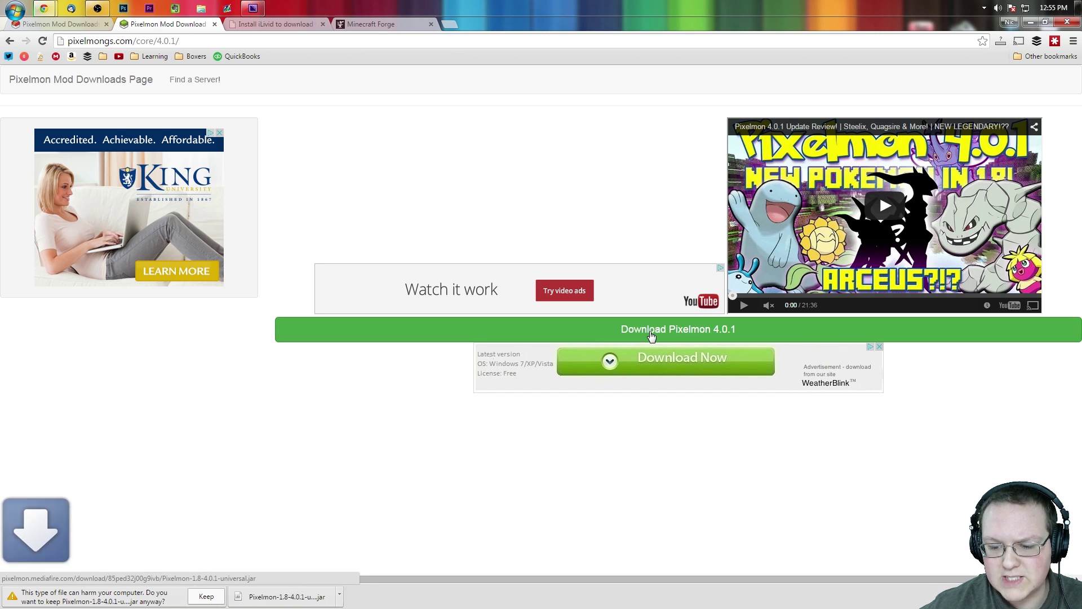
pyautogui.click(197, 598)
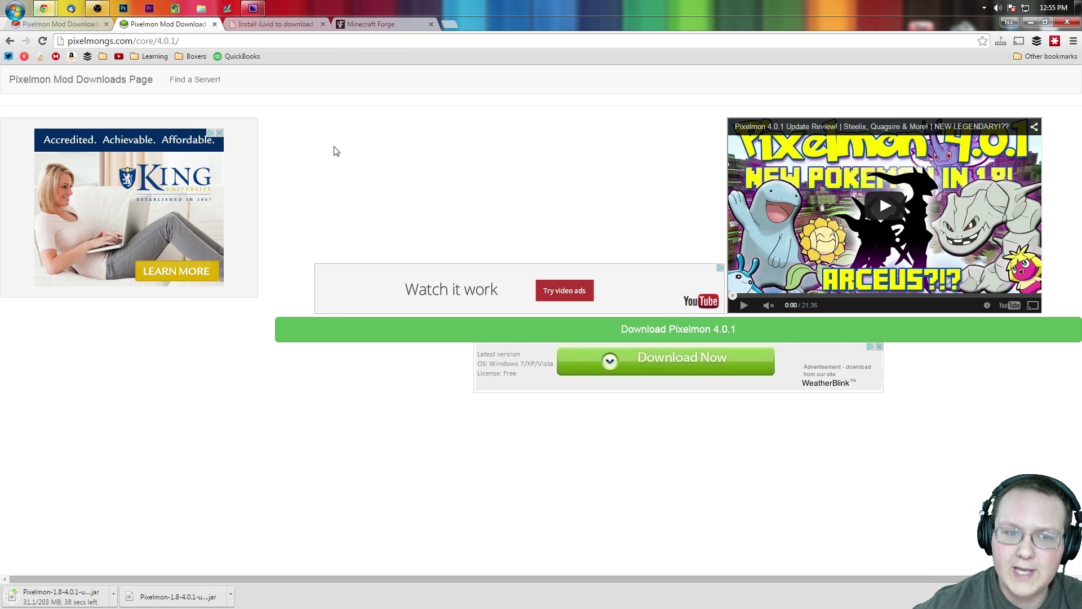
# Download the recommended Forge 11.14.1.1334 installer from the Minecraft Forge page, skipping the advertisement, and keep the jar file.
pyautogui.click(387, 21)
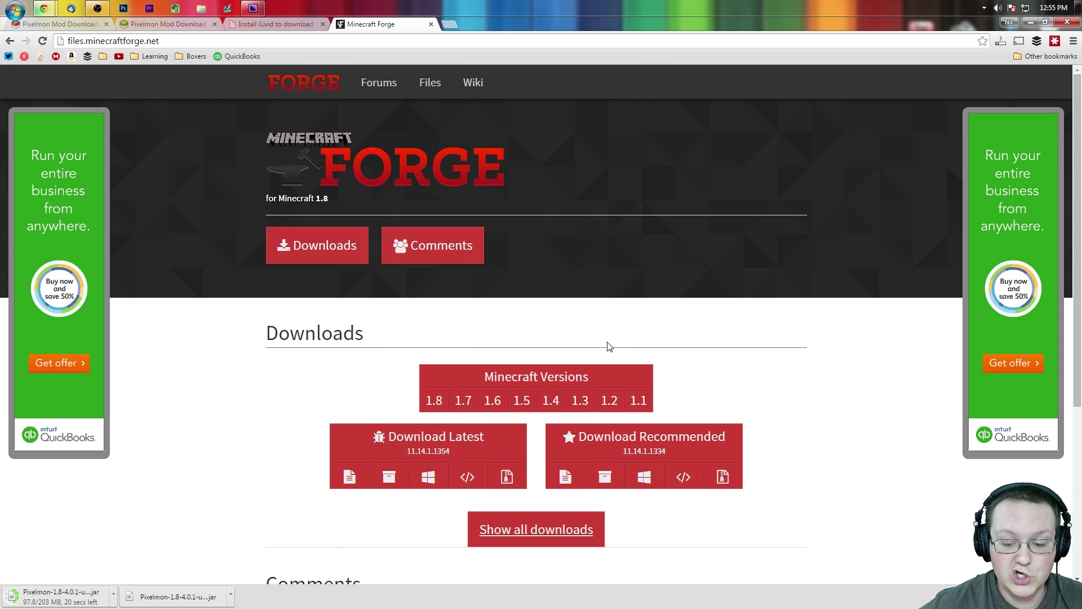
pyautogui.scroll(-2, 486, 376)
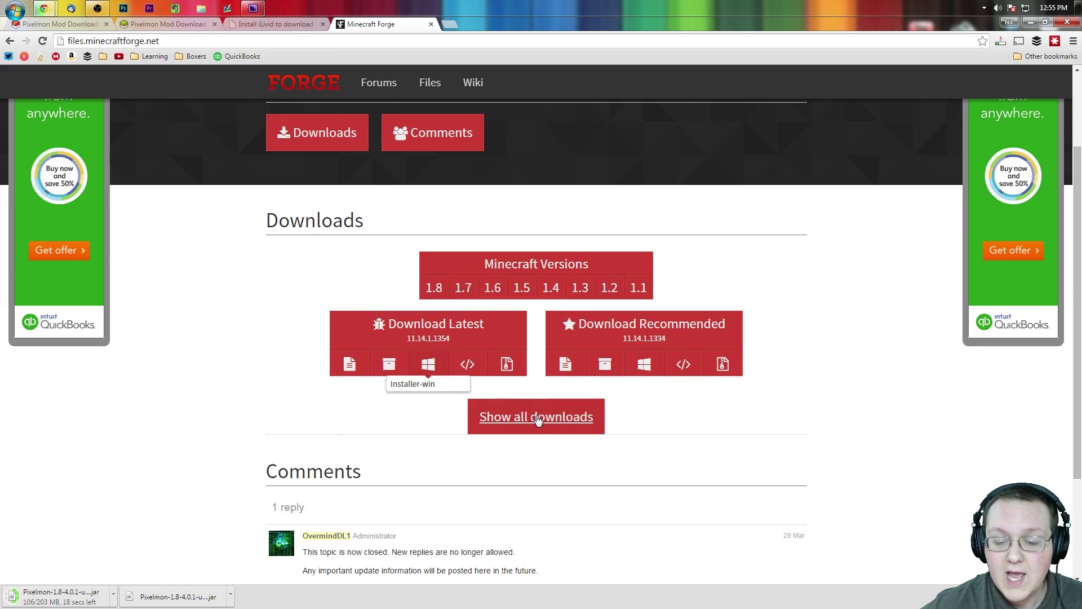
pyautogui.click(613, 365)
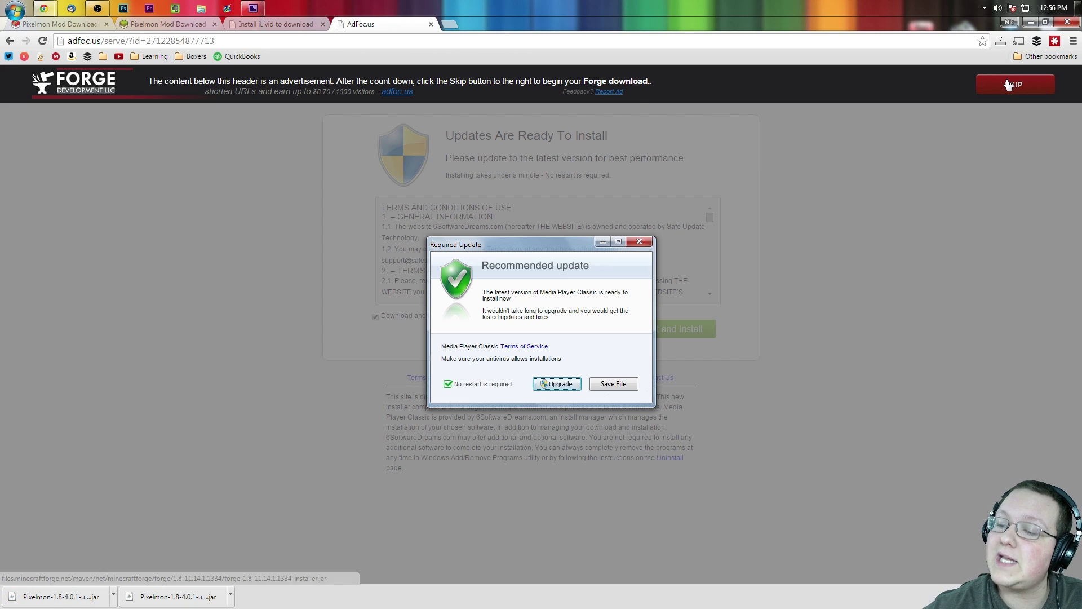
pyautogui.click(1008, 84)
pyautogui.click(522, 148)
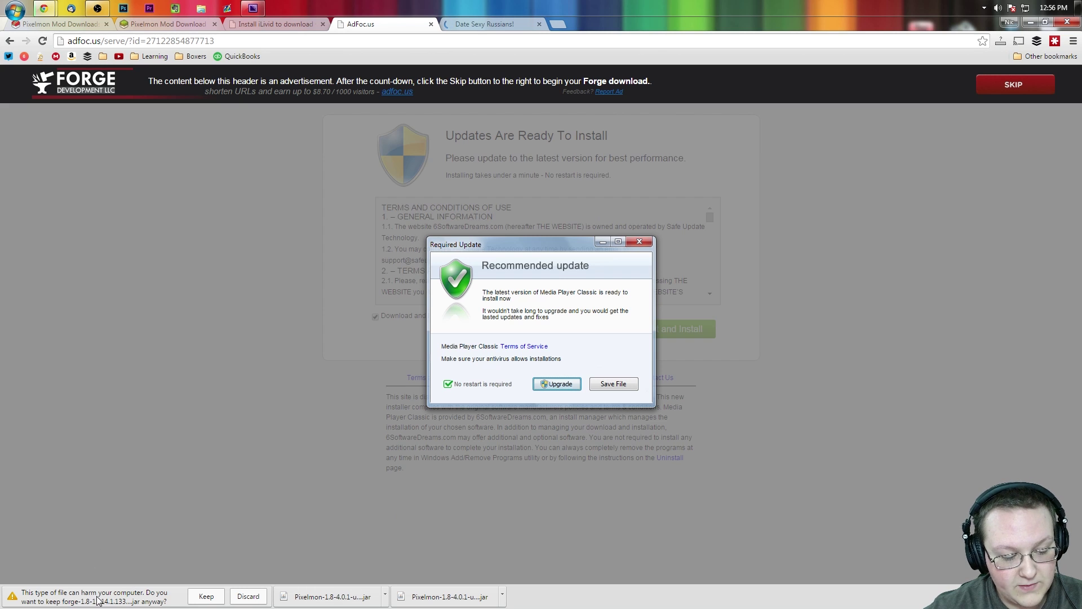
pyautogui.click(204, 596)
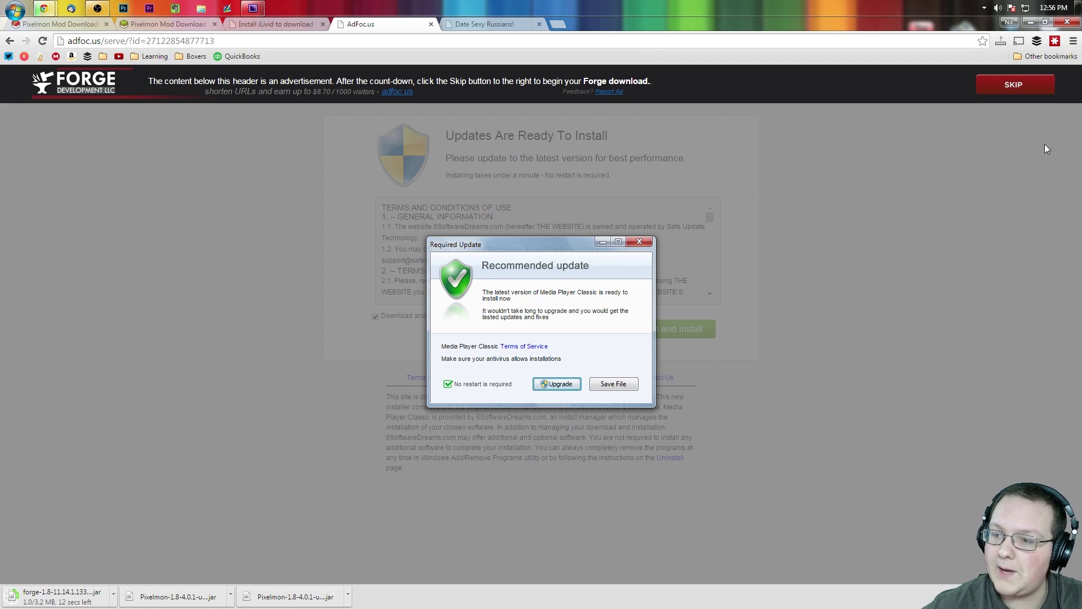
# Minimize the browser and arrange the downloaded Forge and Pixelmon files next to each other on the desktop.
pyautogui.click(1030, 22)
pyautogui.moveTo(418, 253); pyautogui.dragTo(453, 32)
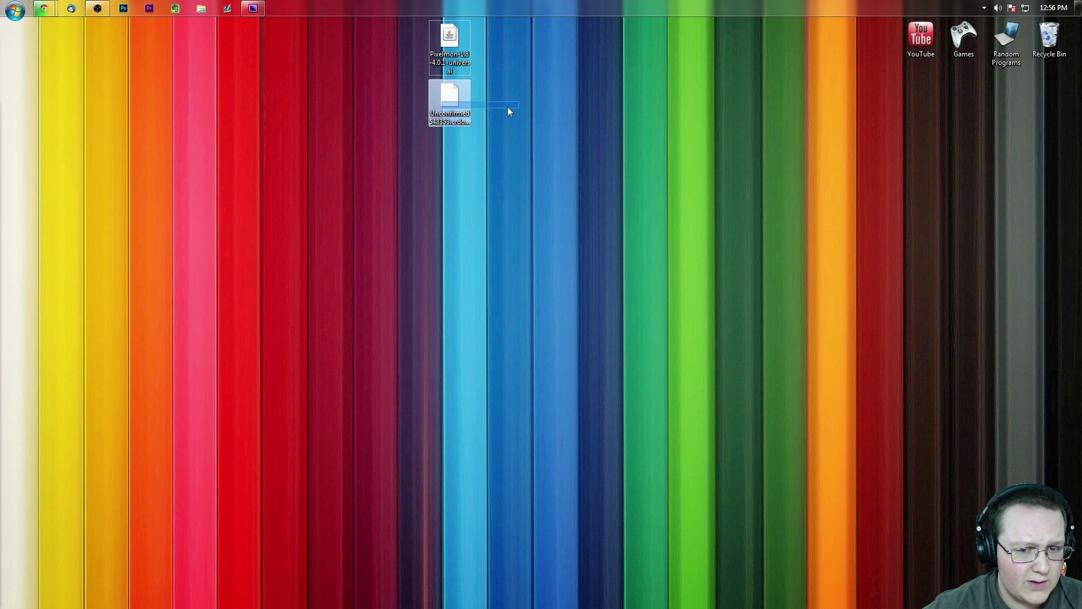
pyautogui.moveTo(481, 116); pyautogui.dragTo(507, 50)
pyautogui.moveTo(438, 38)
pyautogui.mouseDown()
pyautogui.moveTo(439, 57)
pyautogui.moveTo(441, 45)
pyautogui.mouseUp()
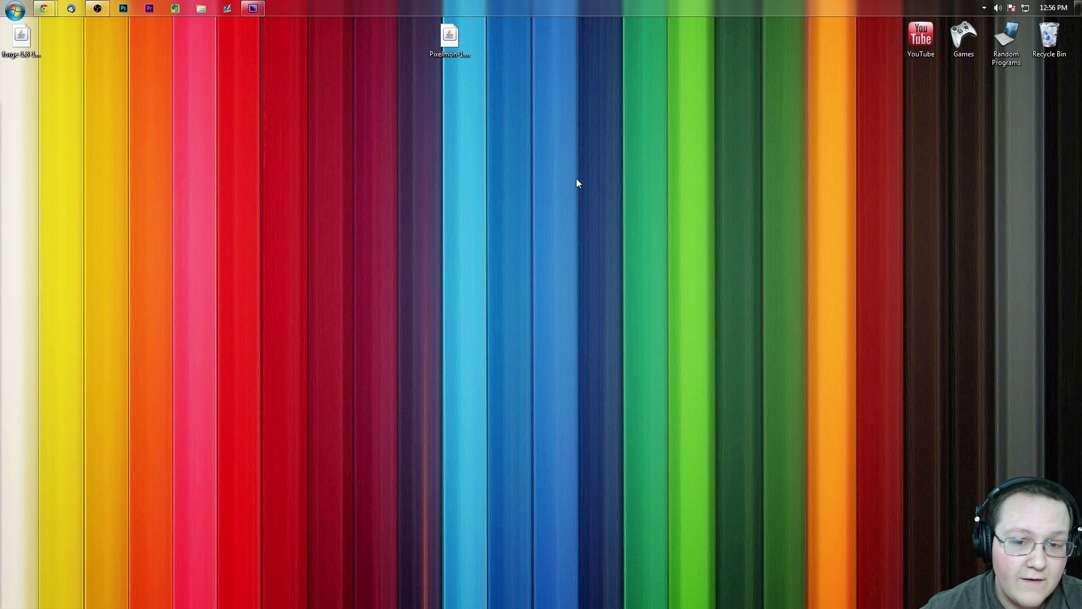
pyautogui.moveTo(21, 53); pyautogui.dragTo(542, 123)
pyautogui.moveTo(482, 32); pyautogui.dragTo(481, 89)
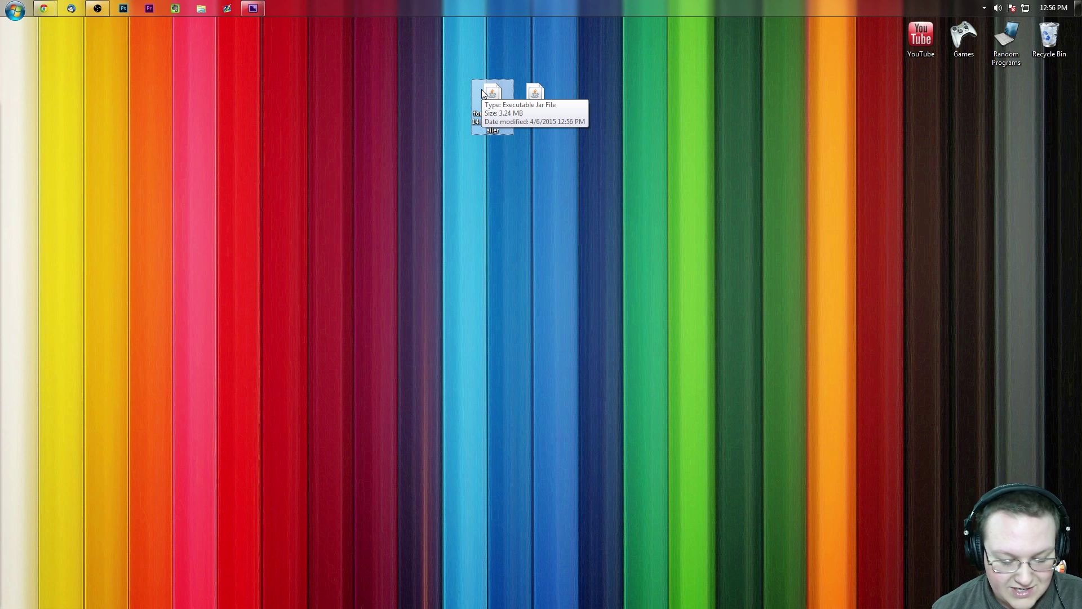
# Open the Downloads folder through the Run dialog and restore its window to a smaller size below the desktop files.
pyautogui.press('super+r')
pyautogui.write('d')
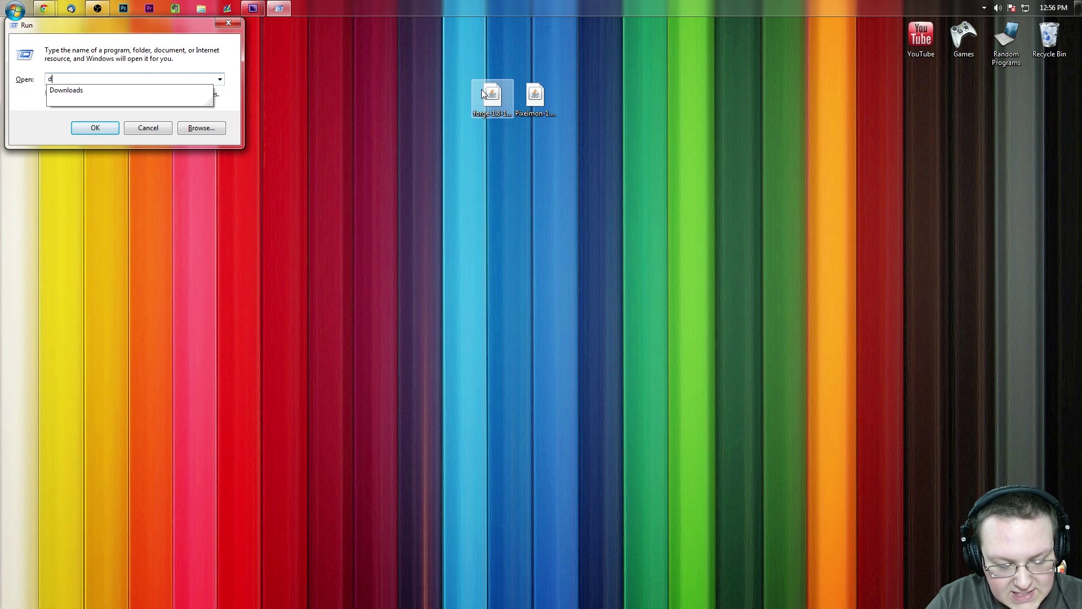
pyautogui.write('ownloads')
pyautogui.press('Return')
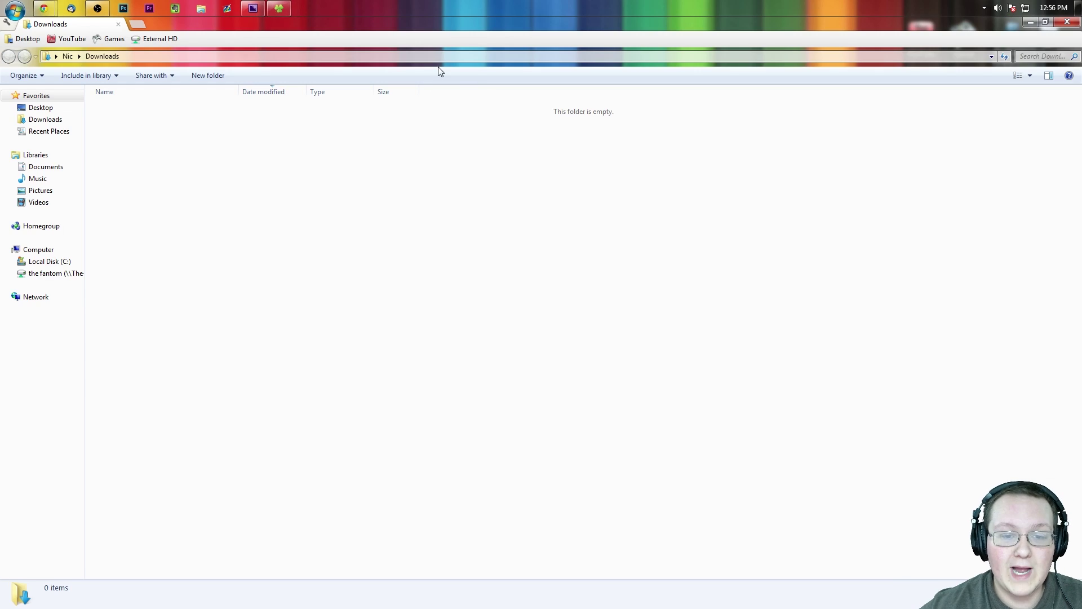
pyautogui.doubleClick(435, 31)
pyautogui.moveTo(516, 280); pyautogui.dragTo(496, 146)
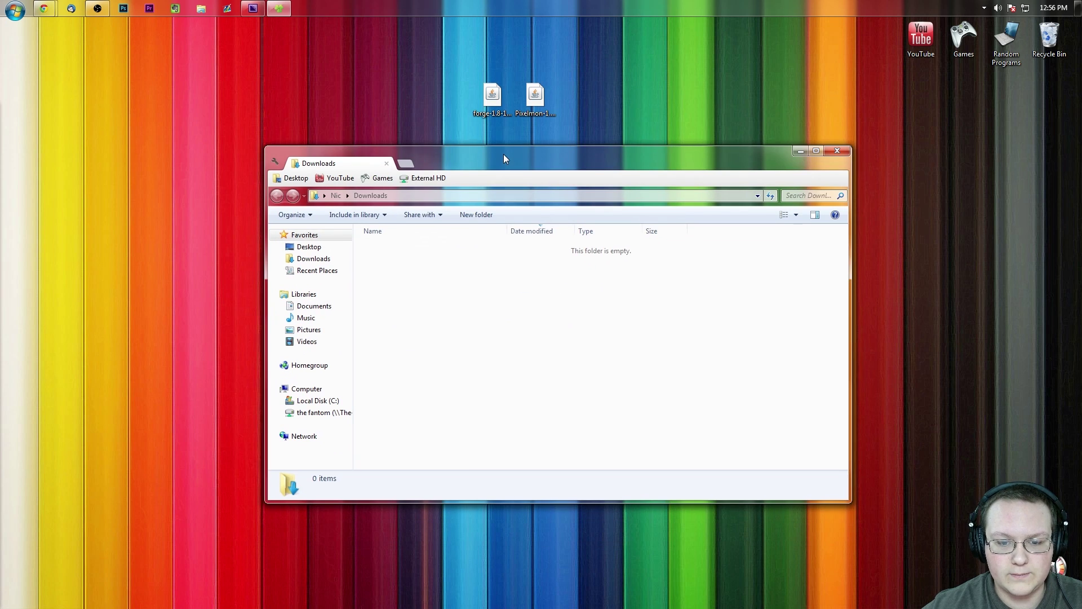
# Close the Downloads folder window and place the Forge installer to the right of the Pixelmon file on the desktop.
pyautogui.moveTo(464, 74); pyautogui.dragTo(535, 99)
pyautogui.click(824, 144)
pyautogui.moveTo(547, 172); pyautogui.dragTo(589, 110)
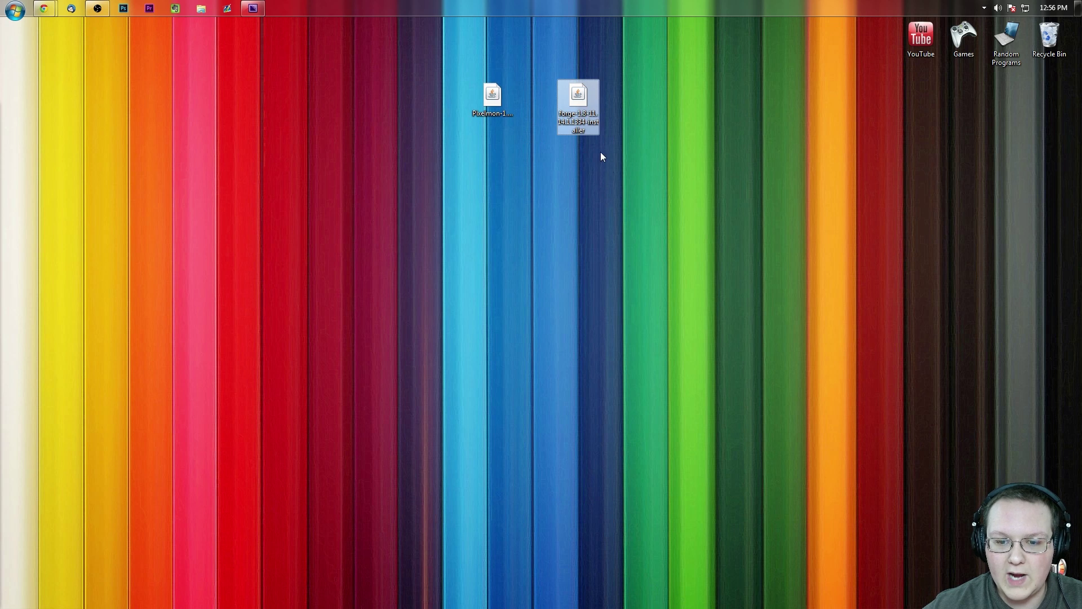
# Open the Forge installer with Java(TM) Platform SE binary and install the client into the .minecraft folder.
pyautogui.rightClick(583, 111)
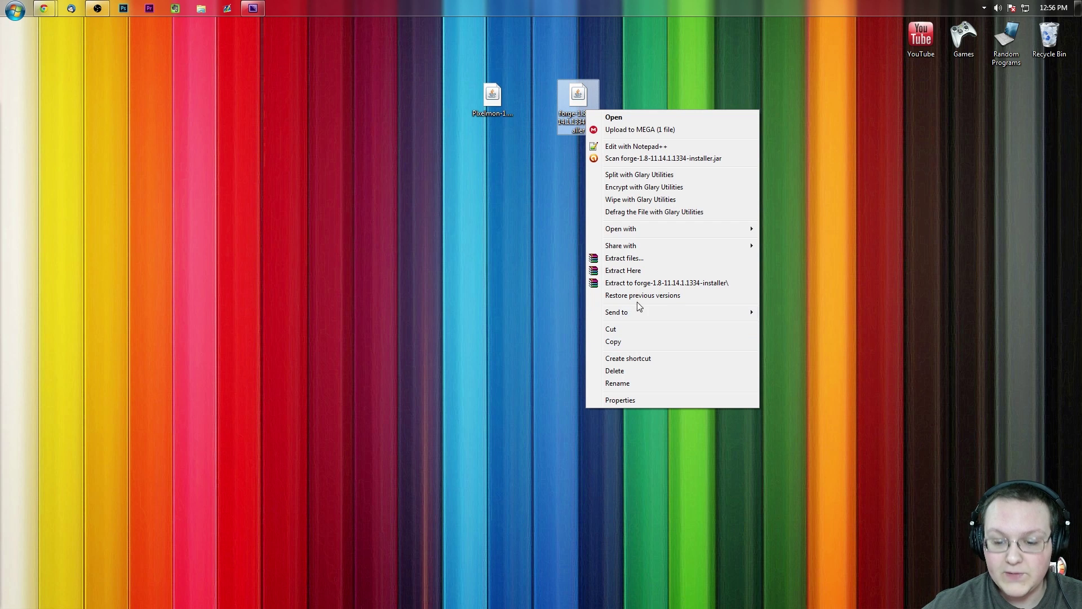
pyautogui.moveTo(640, 228)
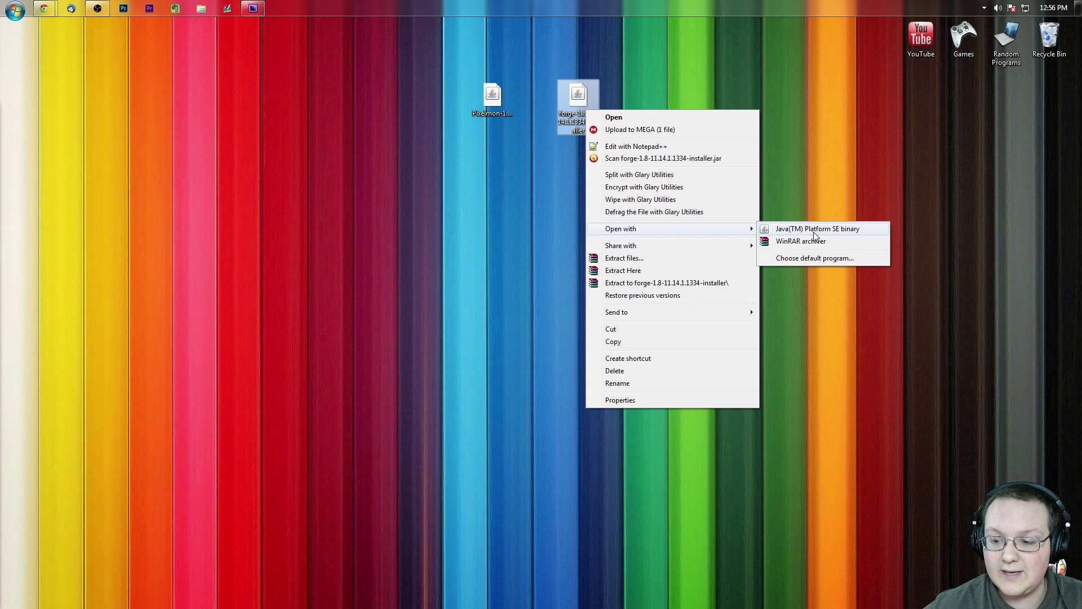
pyautogui.click(813, 229)
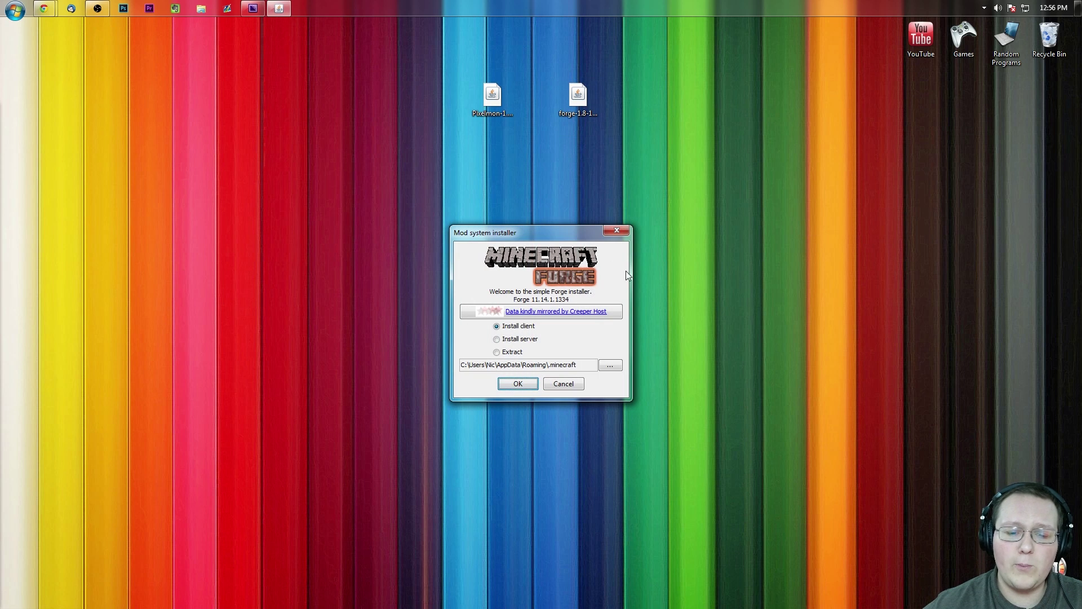
pyautogui.moveTo(575, 241); pyautogui.dragTo(574, 138)
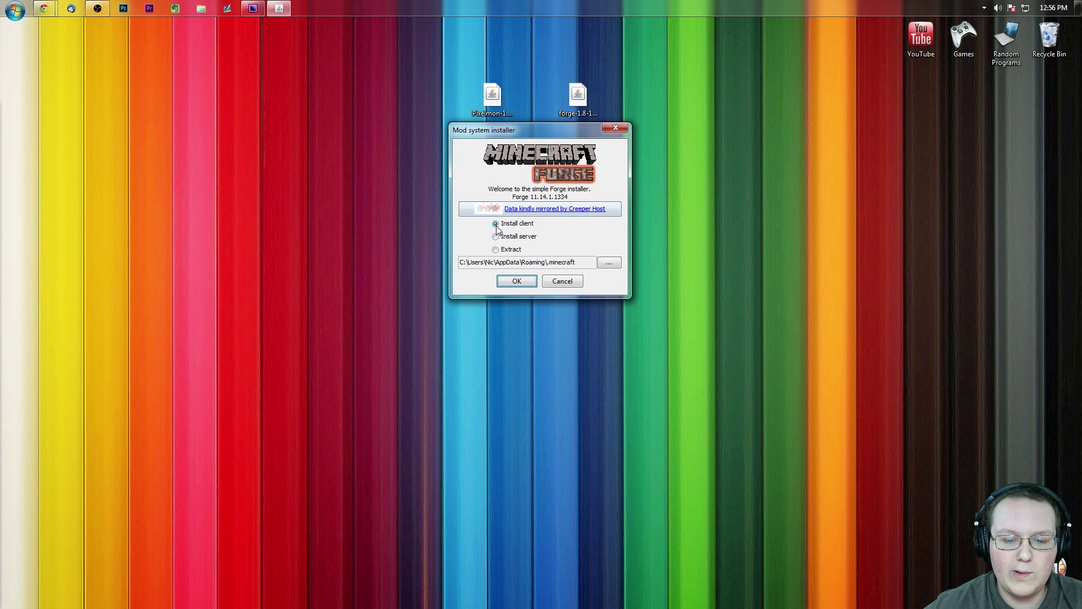
pyautogui.click(515, 281)
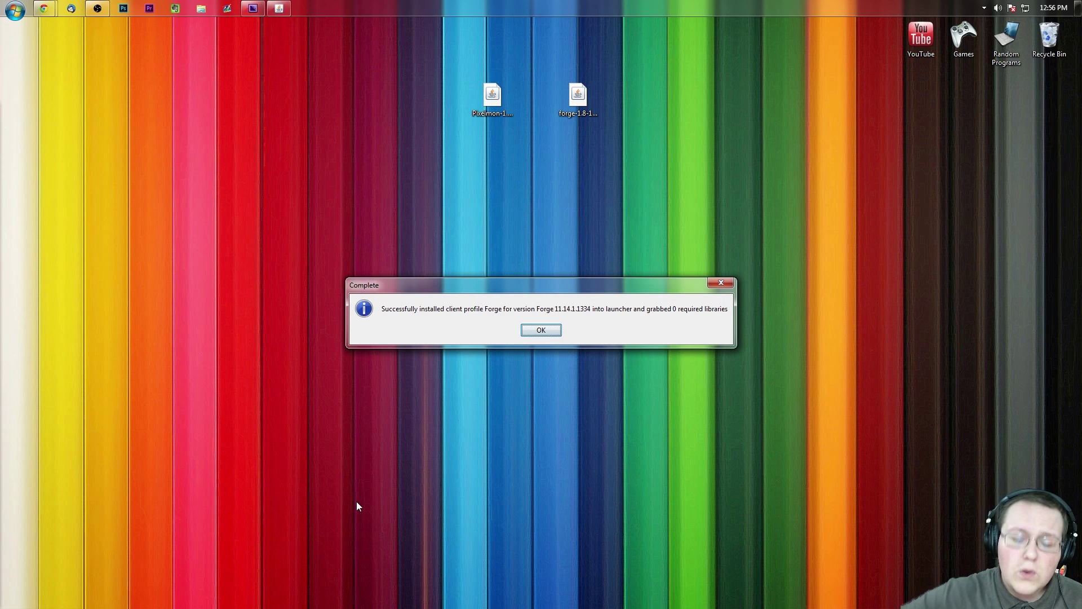
pyautogui.click(560, 332)
# Move the Forge installer to the Recycle Bin and shift the Pixelmon file slightly to the right on the desktop.
pyautogui.click(575, 125)
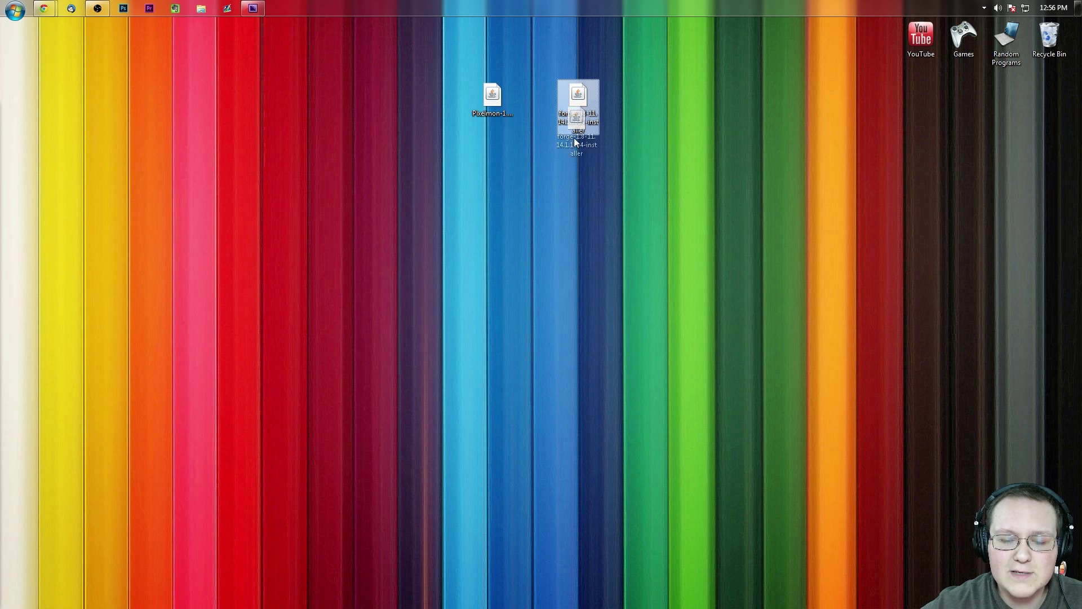
pyautogui.moveTo(579, 131); pyautogui.dragTo(1050, 40)
pyautogui.click(510, 95)
pyautogui.moveTo(511, 99); pyautogui.dragTo(555, 107)
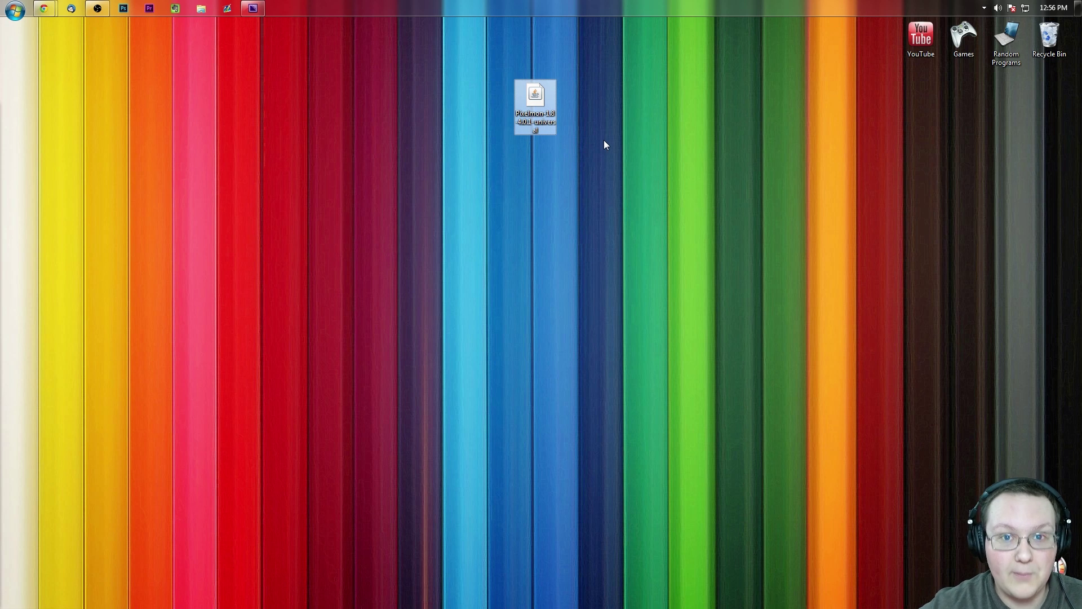
# Open the .minecraft folder inside %appdata% through the Run dialog and move its mods folder to the Recycle Bin.
pyautogui.press('super+r')
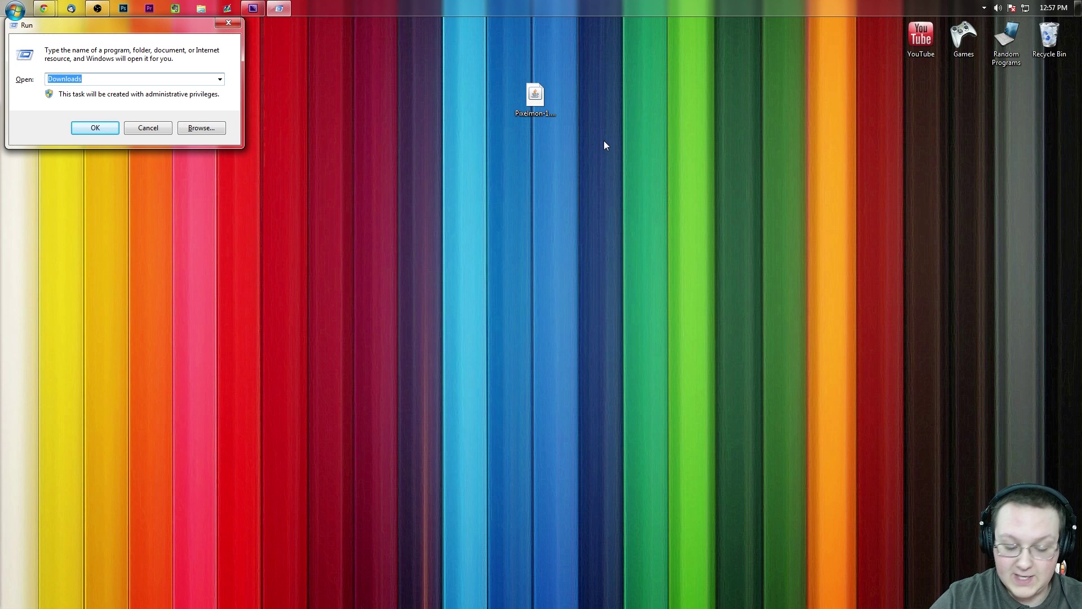
pyautogui.write('%appda')
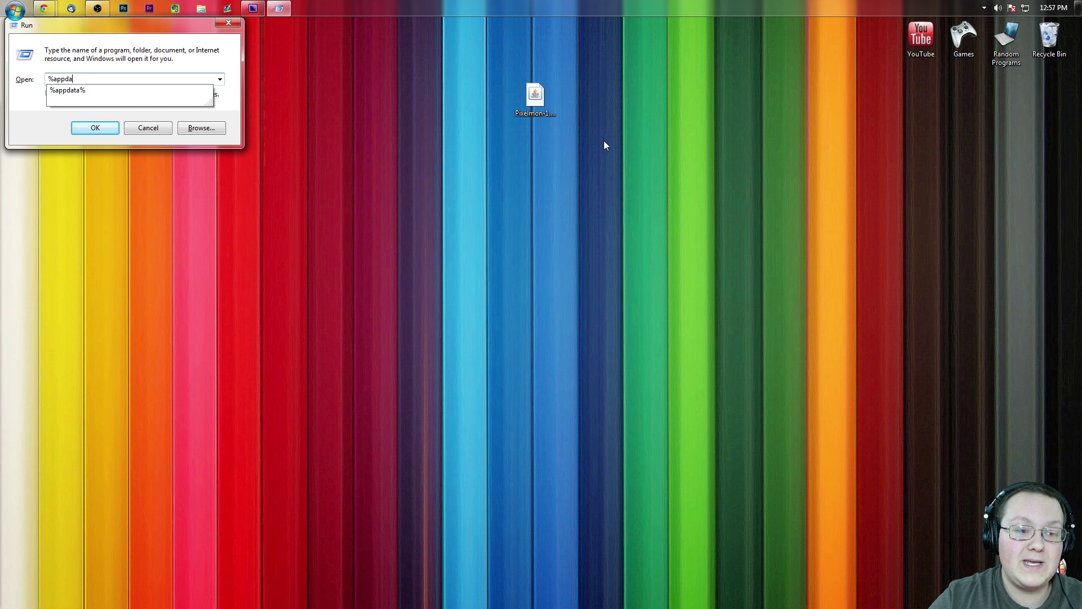
pyautogui.write('ta%')
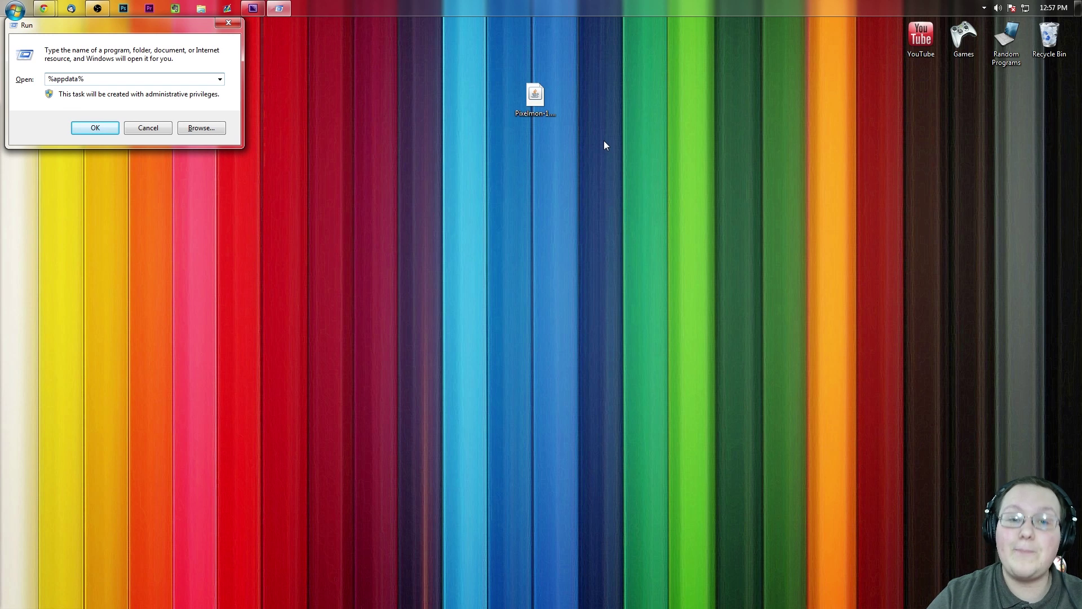
pyautogui.press('Return')
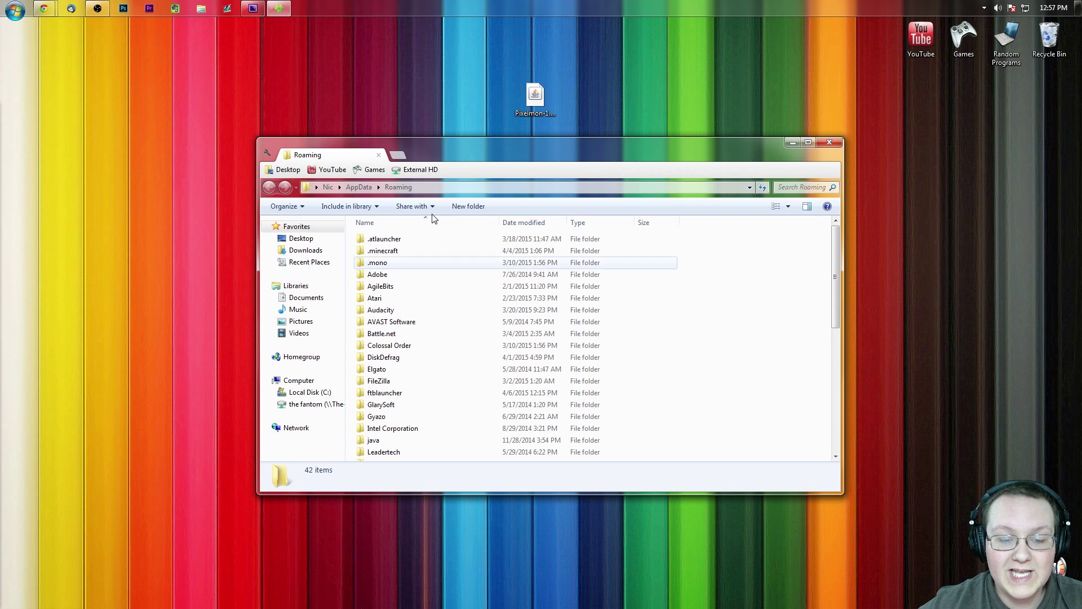
pyautogui.doubleClick(410, 256)
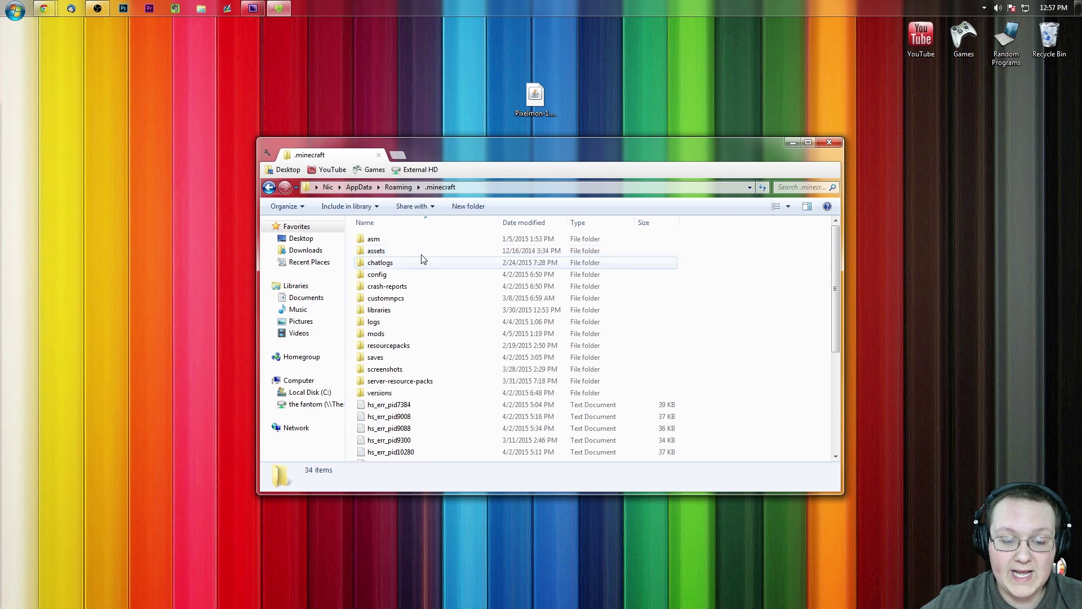
pyautogui.click(385, 336)
pyautogui.moveTo(385, 335); pyautogui.dragTo(1050, 36)
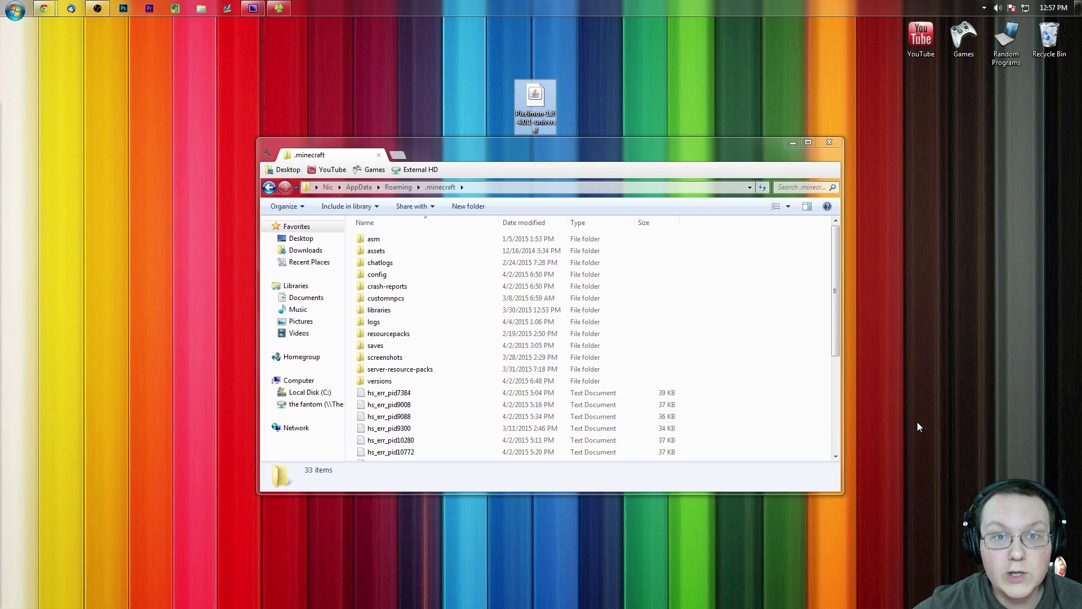
# Create a new folder named mods inside the .minecraft folder.
pyautogui.rightClick(772, 315)
pyautogui.moveTo(803, 449)
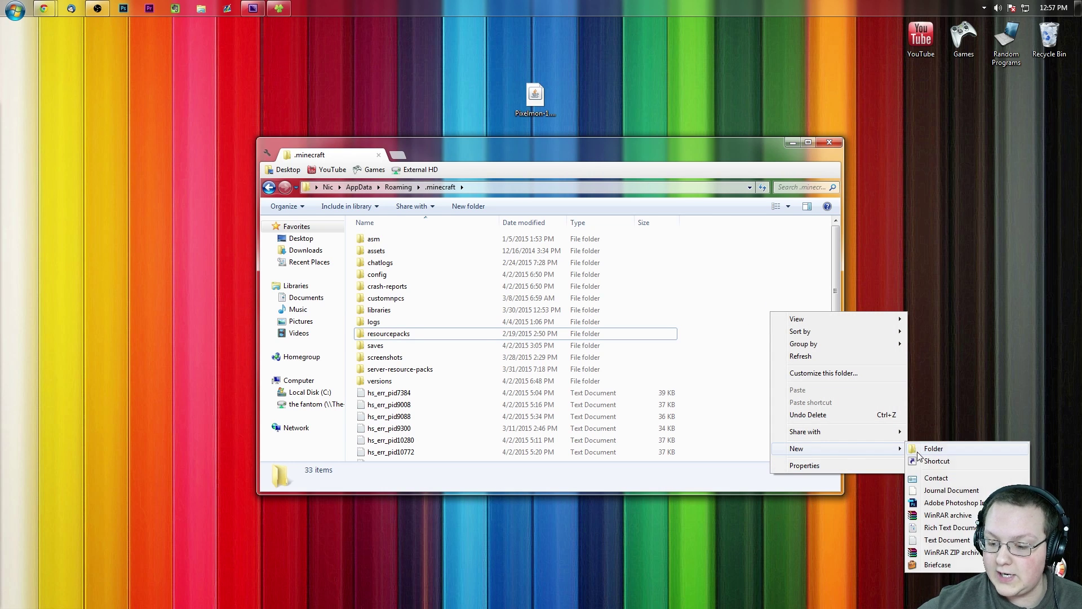
pyautogui.click(929, 448)
pyautogui.write('mods')
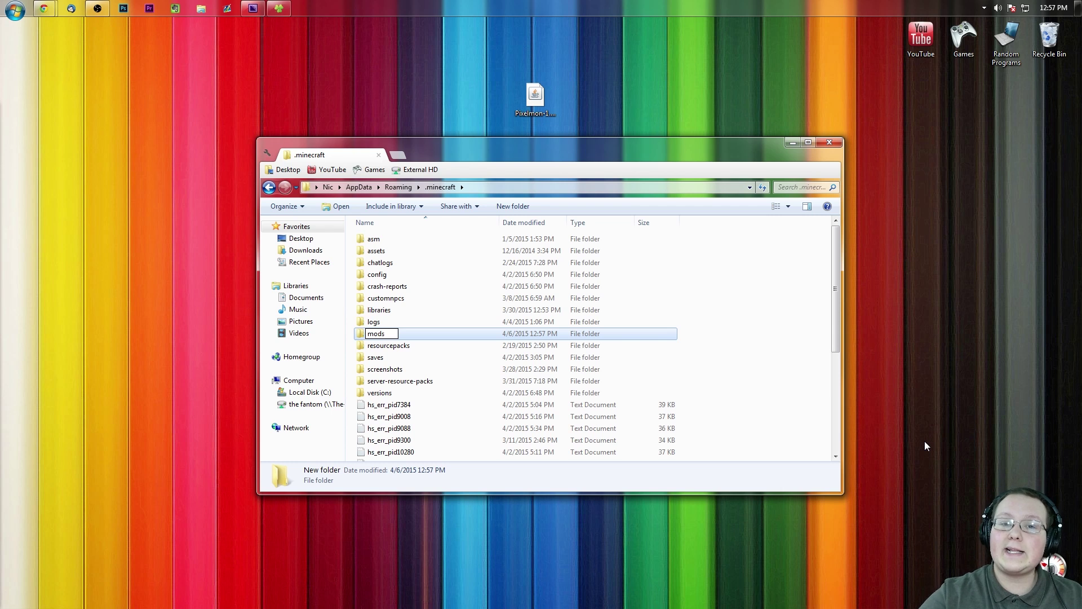
pyautogui.press('Return')
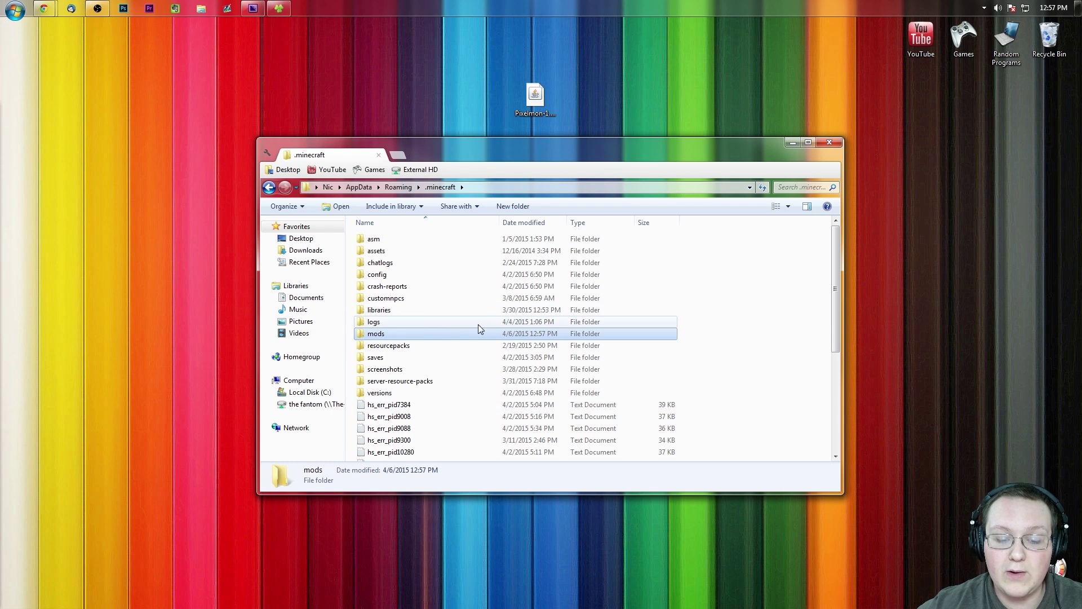
# Move the Pixelmon-1.8-4.0.1-universal file from the desktop into the mods folder and close the folder window.
pyautogui.doubleClick(400, 337)
pyautogui.click(549, 115)
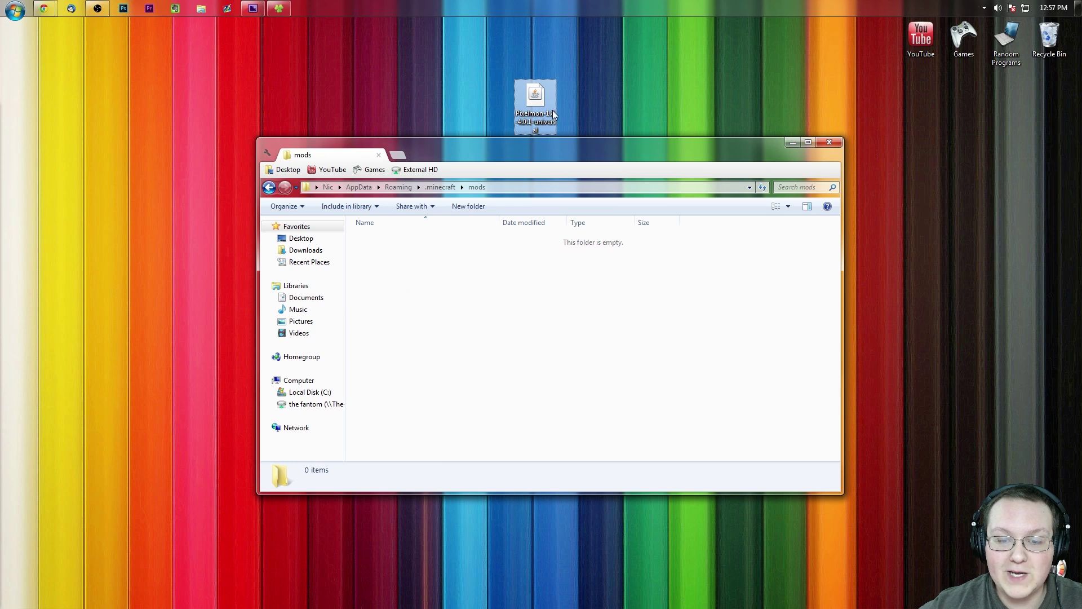
pyautogui.moveTo(551, 117); pyautogui.dragTo(738, 340)
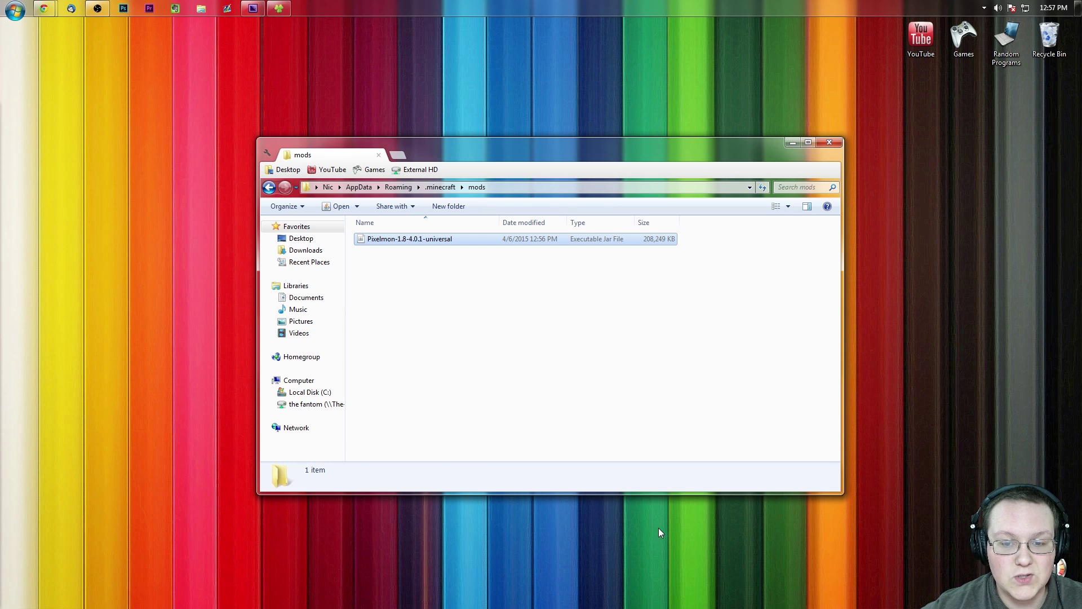
pyautogui.click(829, 142)
# Start the Minecraft launcher from the Minecraft folder inside Games and close the folder window.
pyautogui.doubleClick(964, 37)
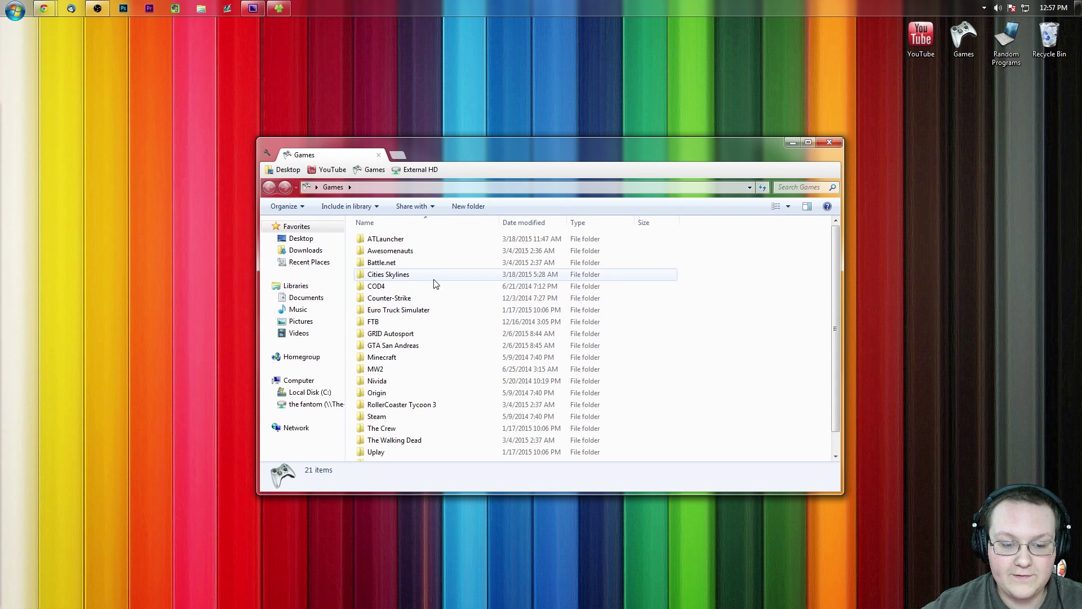
pyautogui.doubleClick(411, 357)
pyautogui.doubleClick(389, 239)
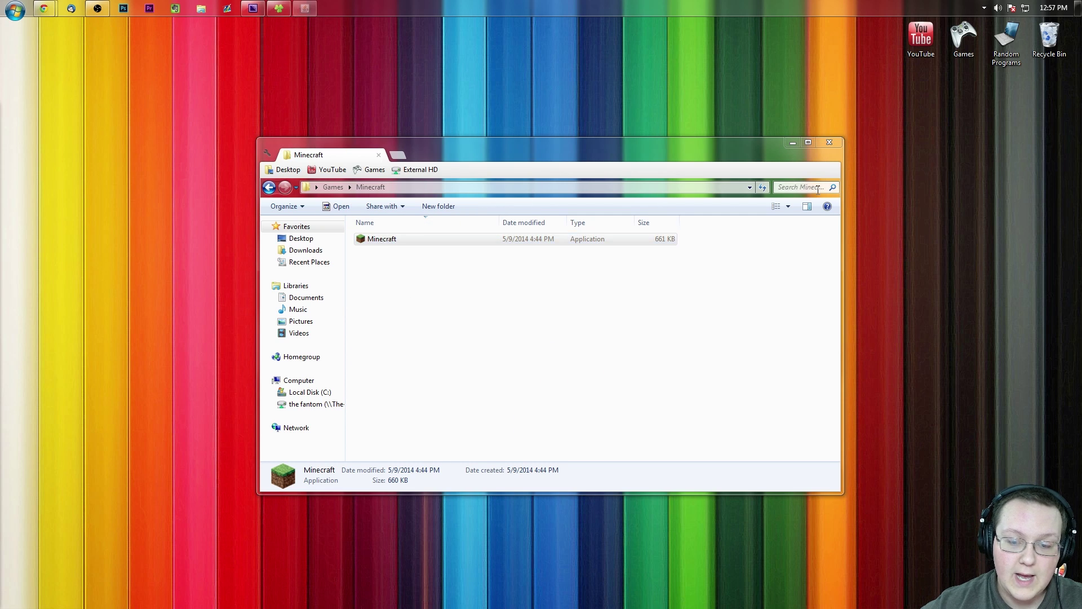
pyautogui.click(827, 142)
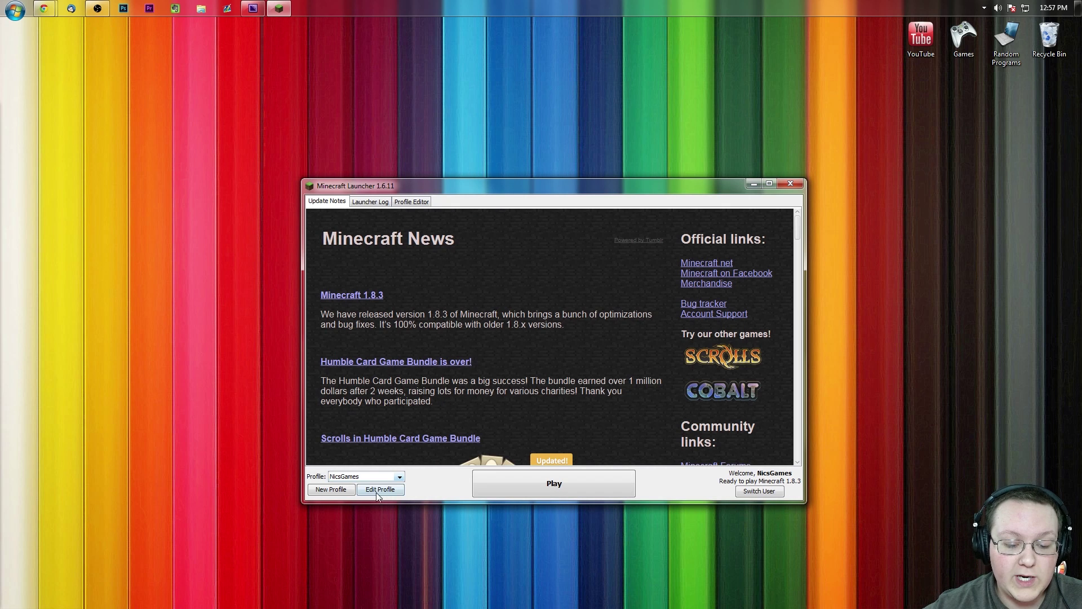
# Edit the player's own launcher profile to use version release 1.8-Forge11.14.1.1334 and save the profile.
pyautogui.click(370, 477)
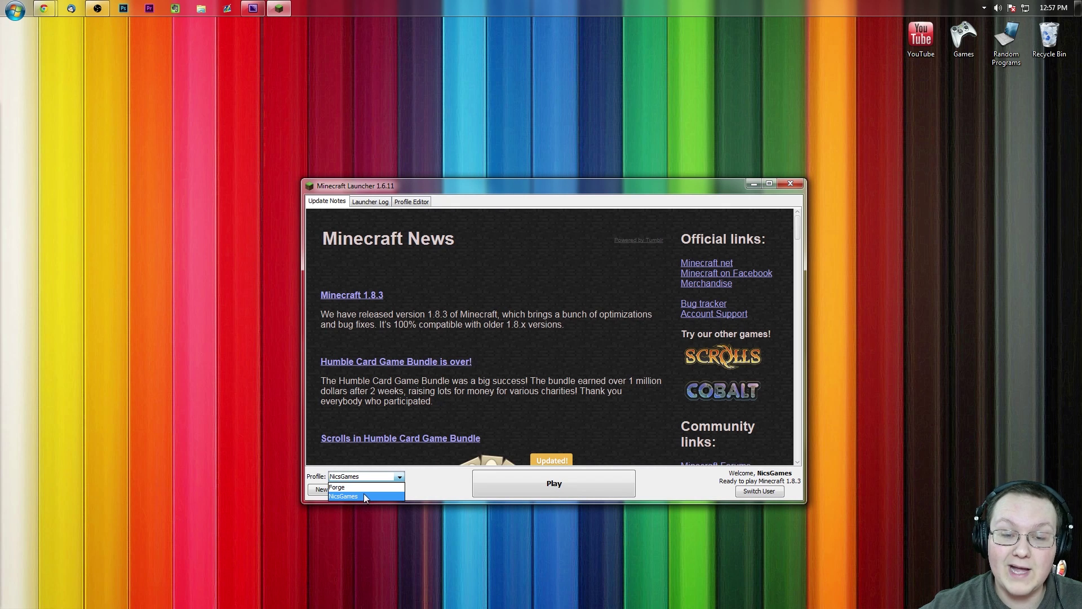
pyautogui.click(364, 495)
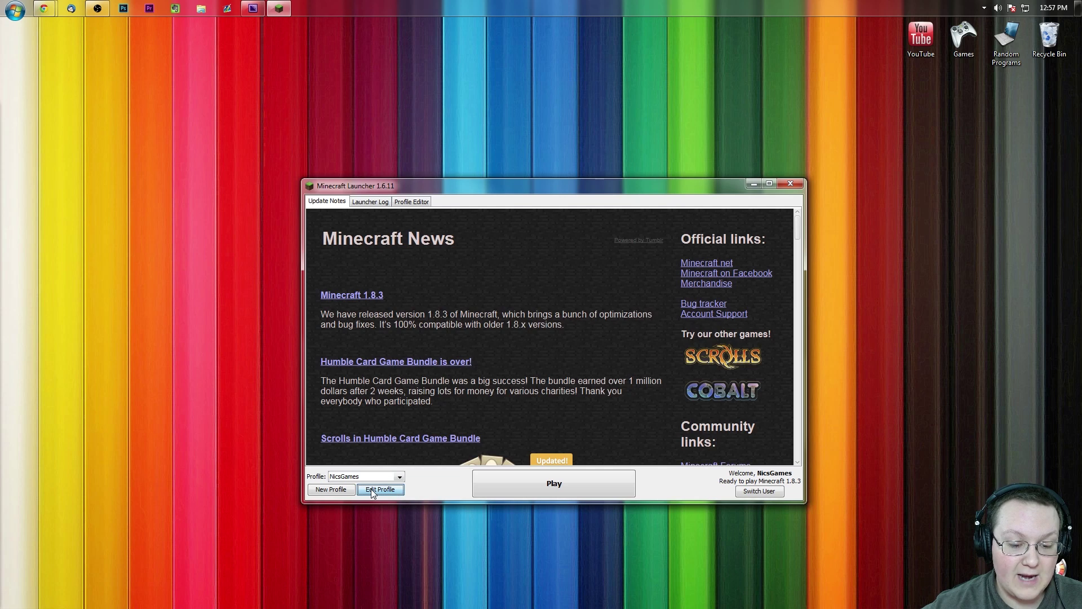
pyautogui.click(373, 493)
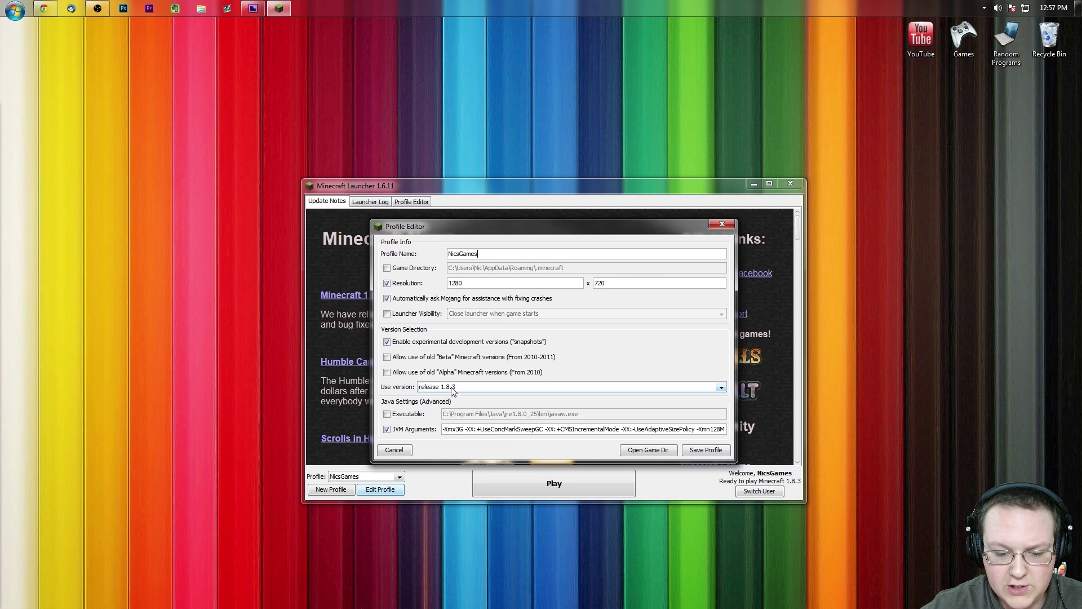
pyautogui.click(434, 389)
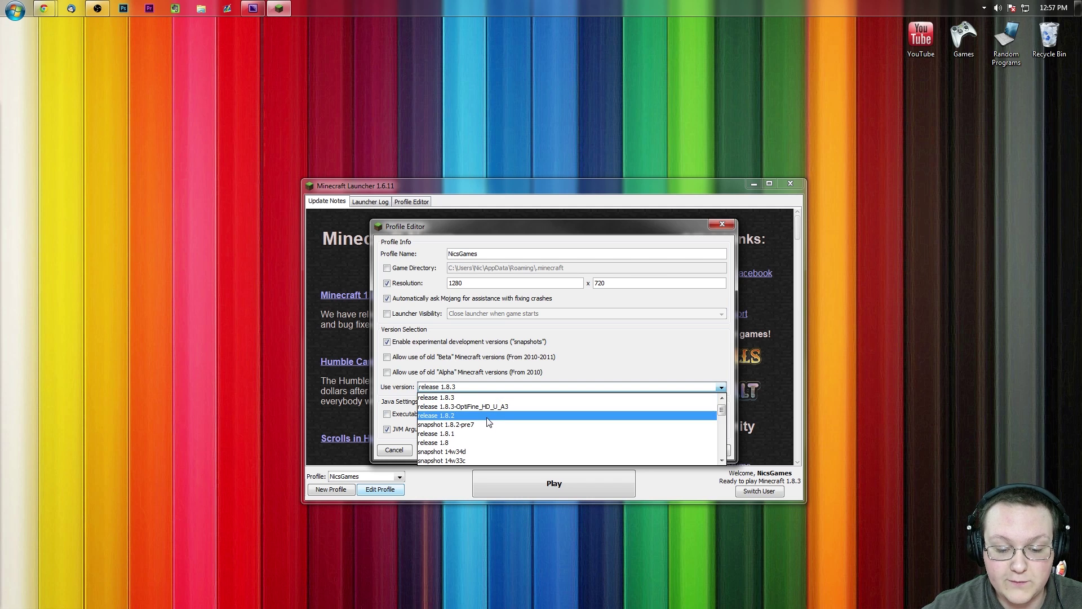
pyautogui.scroll(-20, 494, 434)
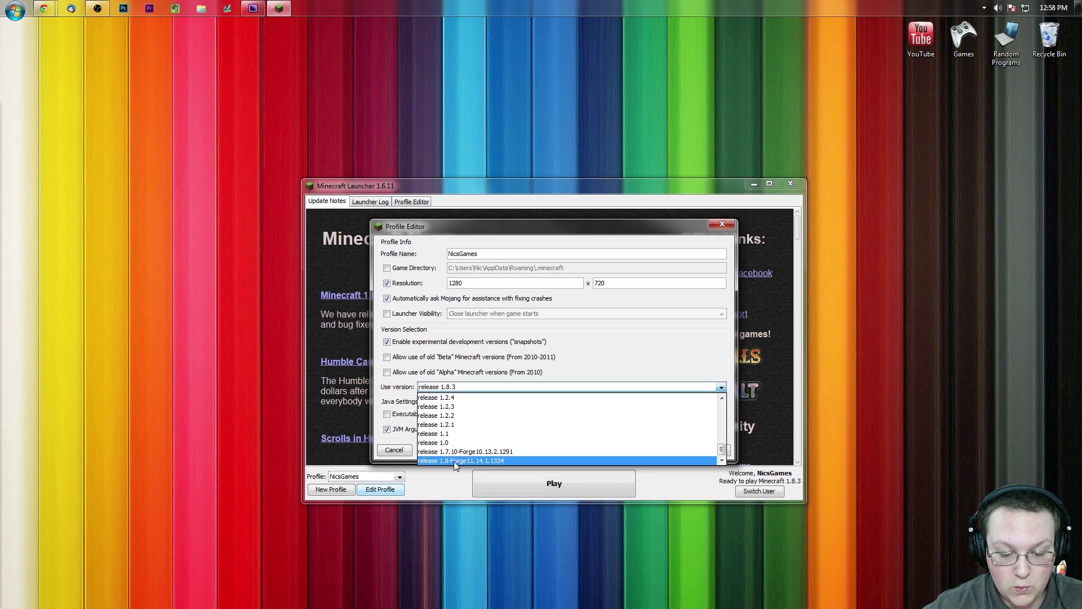
pyautogui.click(459, 461)
pyautogui.click(707, 449)
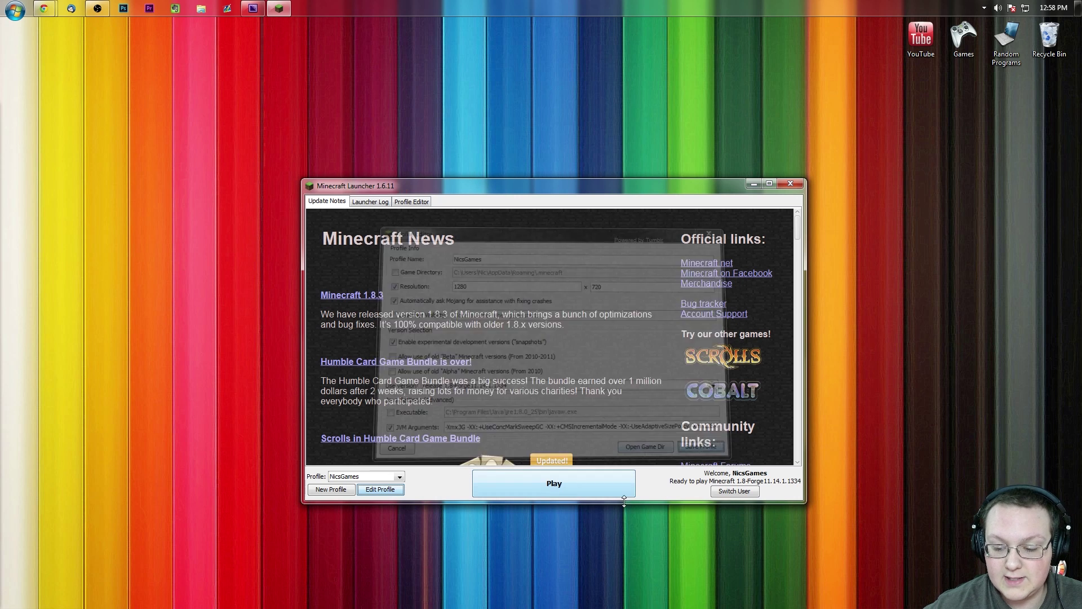
# Launch the game with the edited profile, check the Pixelmon entry in the mod list, and return to the main menu.
pyautogui.click(566, 488)
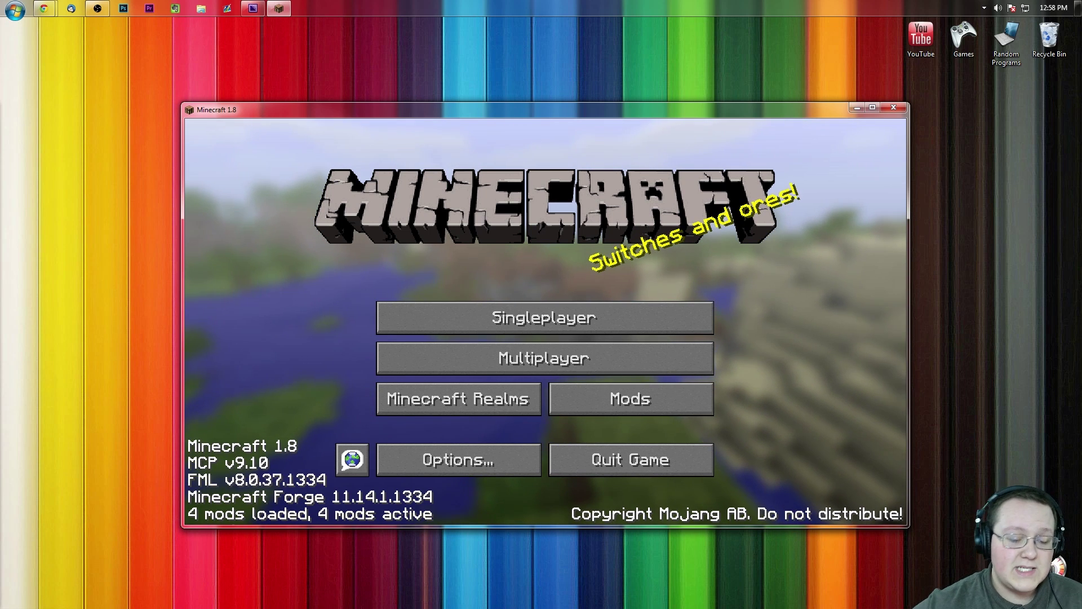
pyautogui.click(591, 408)
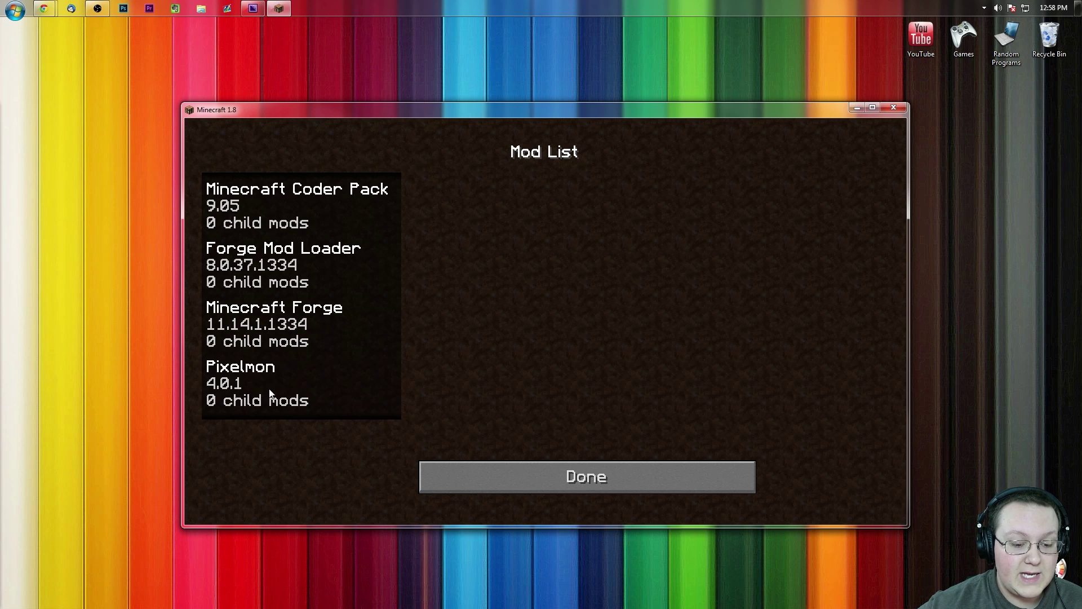
pyautogui.click(241, 398)
pyautogui.click(577, 481)
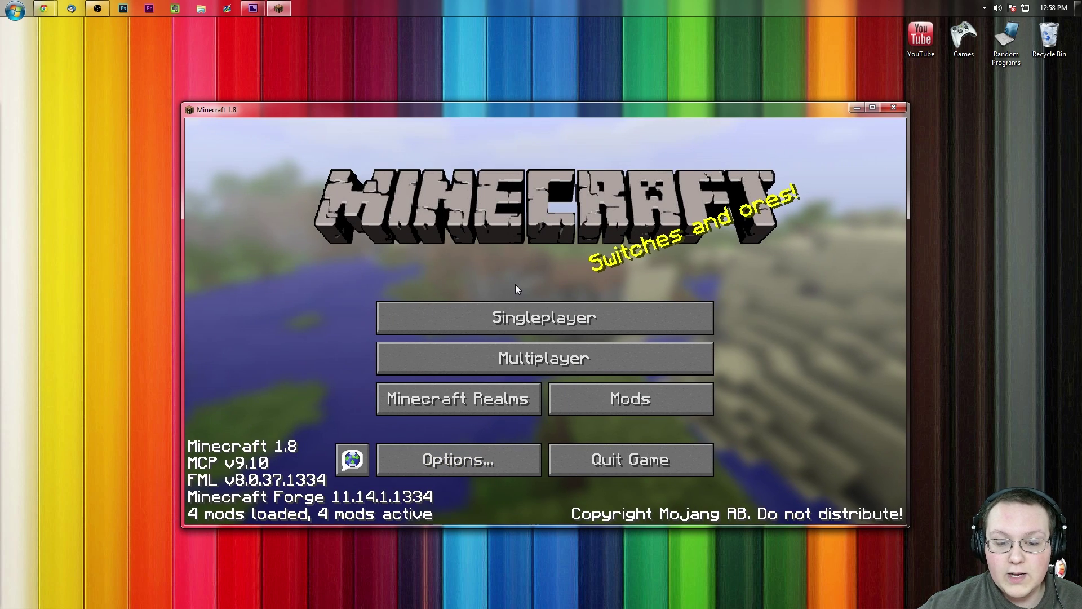
# Load the singleplayer world named Creative, agreeing to continue past the missing blocks and backup level.dat warnings.
pyautogui.click(501, 317)
pyautogui.click(440, 207)
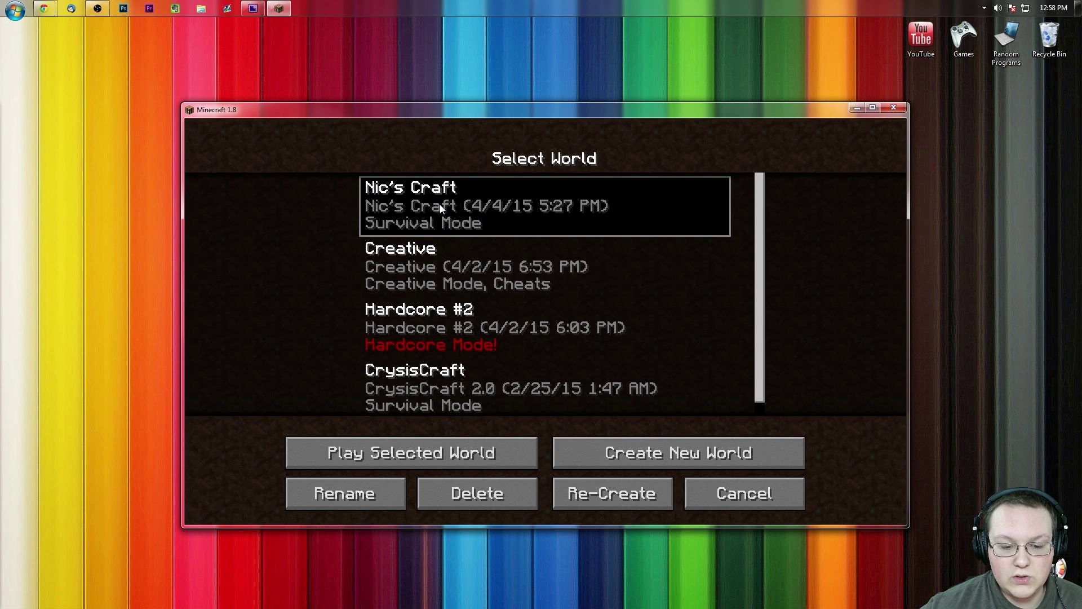
pyautogui.scroll(-1, 434, 259)
pyautogui.doubleClick(433, 265)
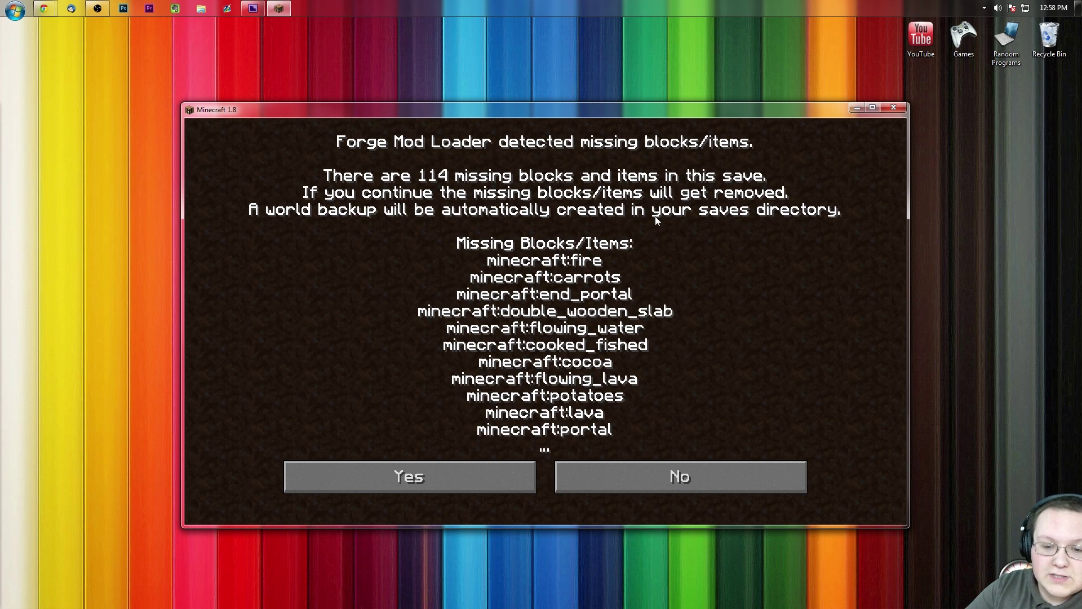
pyautogui.click(421, 471)
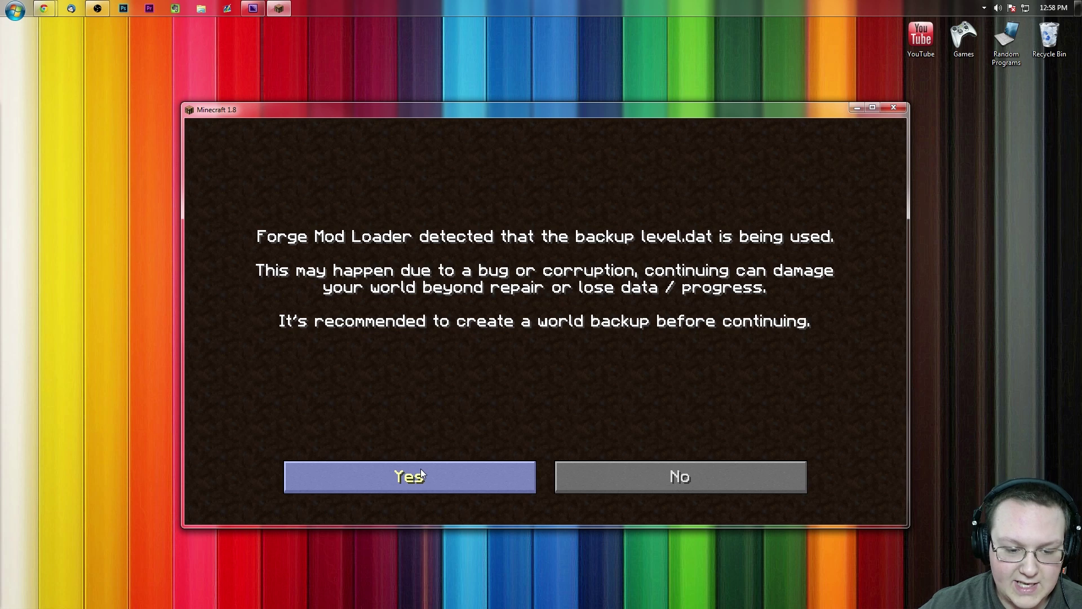
pyautogui.click(421, 472)
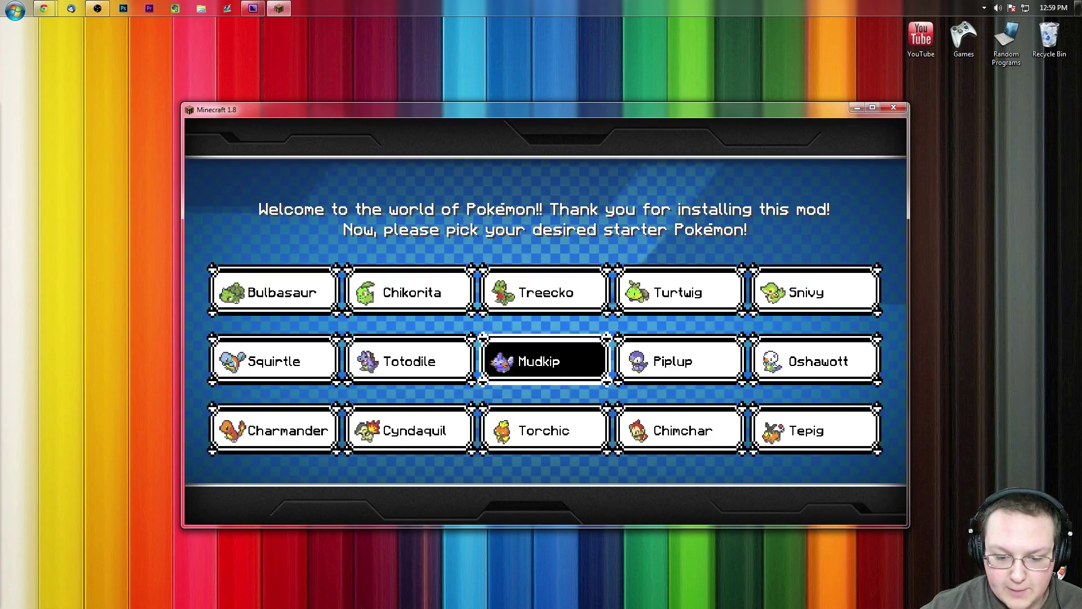
# Choose Mudkip as the starter Pokémon and open the pink mail item from the first hotbar slot.
pyautogui.click(540, 362)
pyautogui.press('4')
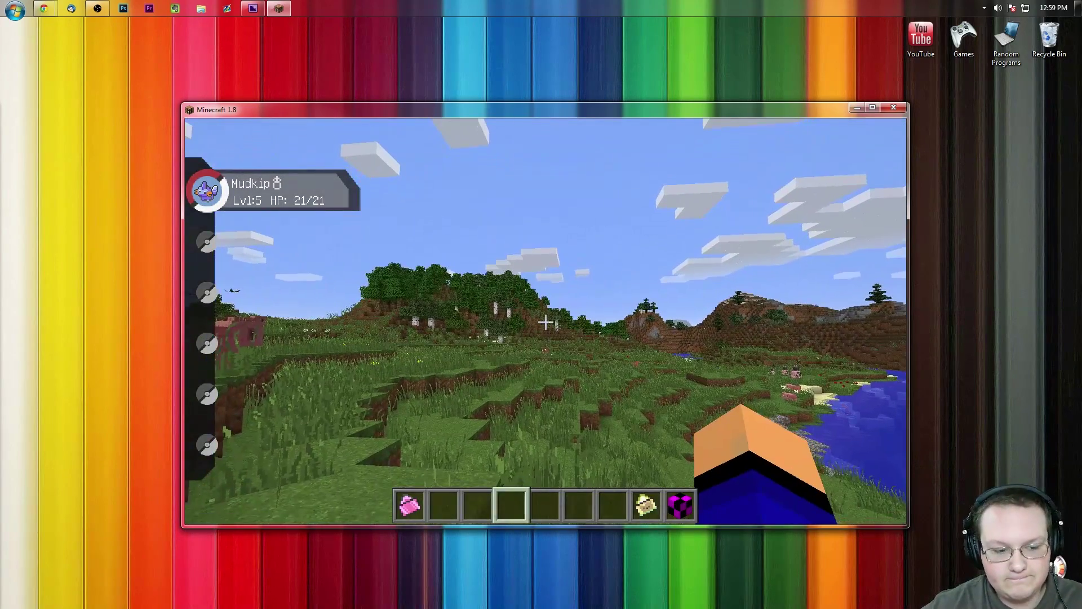
pyautogui.press('2')
pyautogui.press('3')
pyautogui.press('1')
pyautogui.rightClick(546, 320)
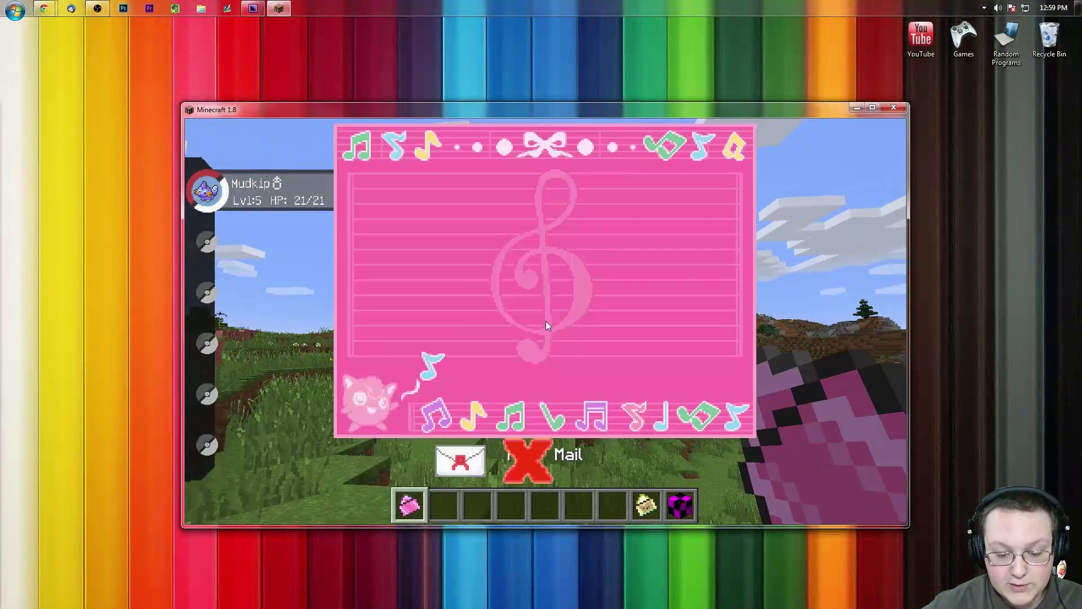